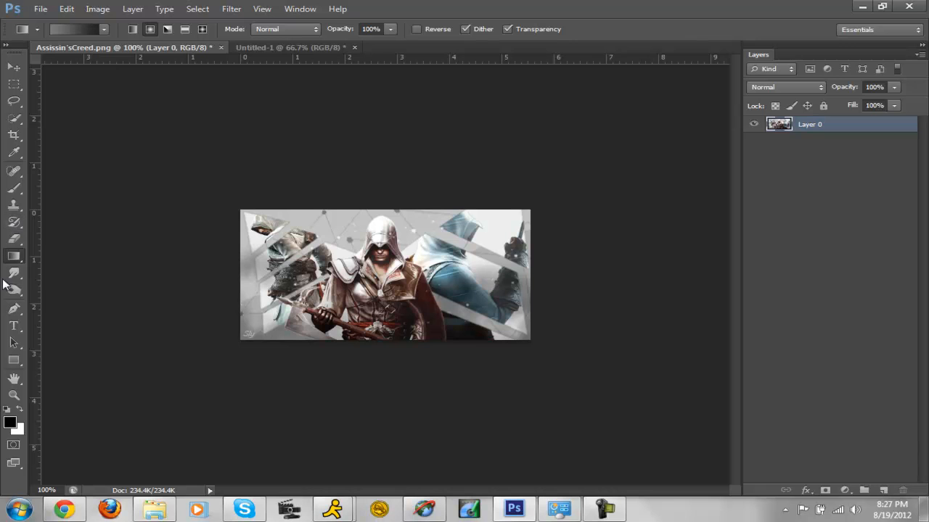
In the Untitled-1 document, draw a large upright triangle with the Polygon tool, using 3 sides and a light grey fill
{"action": "left_click", "coordinate": [272, 47]}
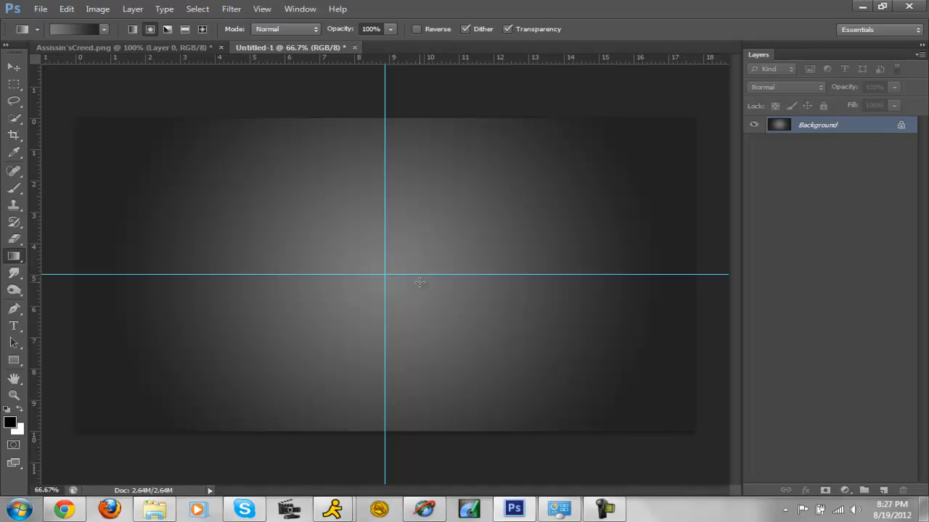
{"action": "left_click", "coordinate": [9, 363]}
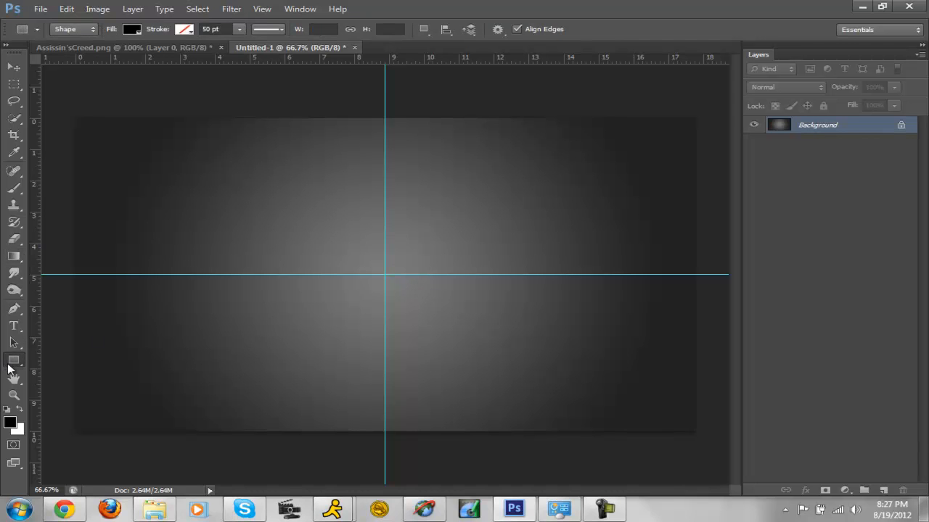
{"action": "right_click", "coordinate": [22, 359]}
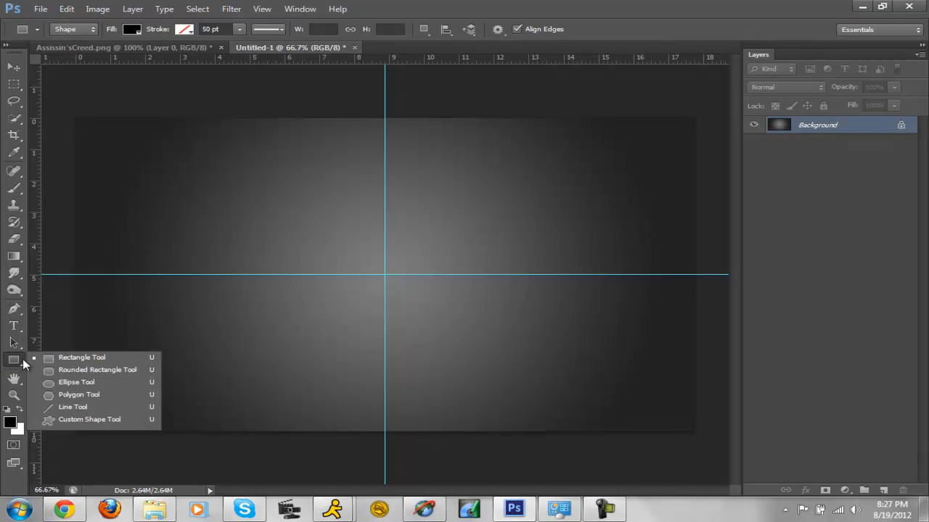
{"action": "left_click", "coordinate": [77, 396]}
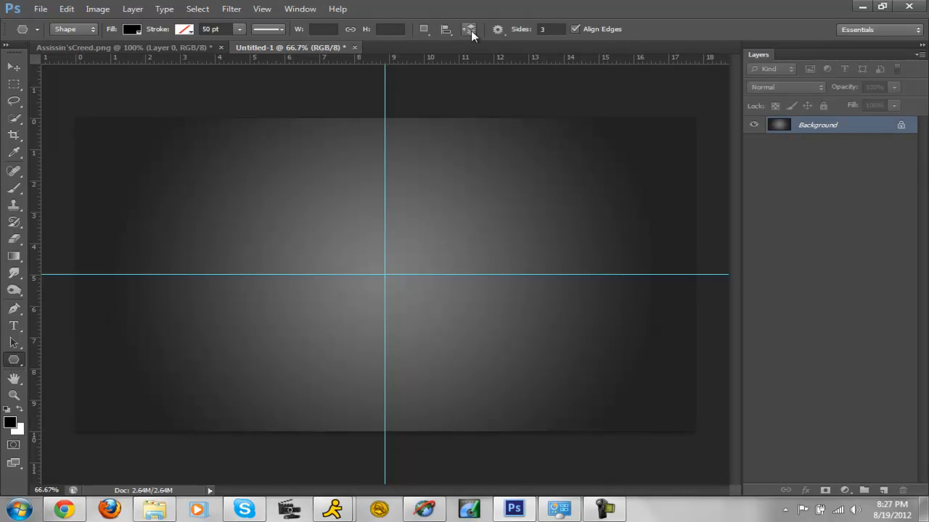
{"action": "left_click", "coordinate": [544, 29]}
{"action": "left_click", "coordinate": [137, 30]}
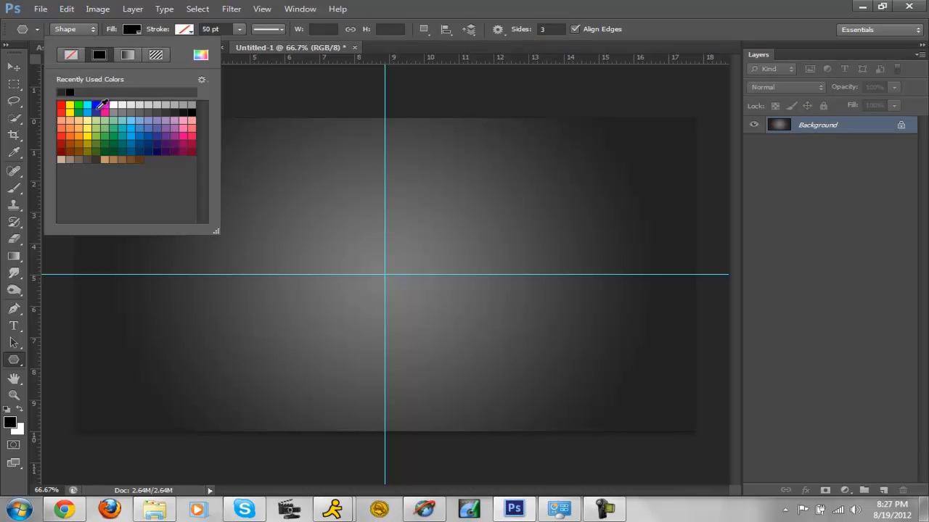
{"action": "left_click", "coordinate": [130, 105]}
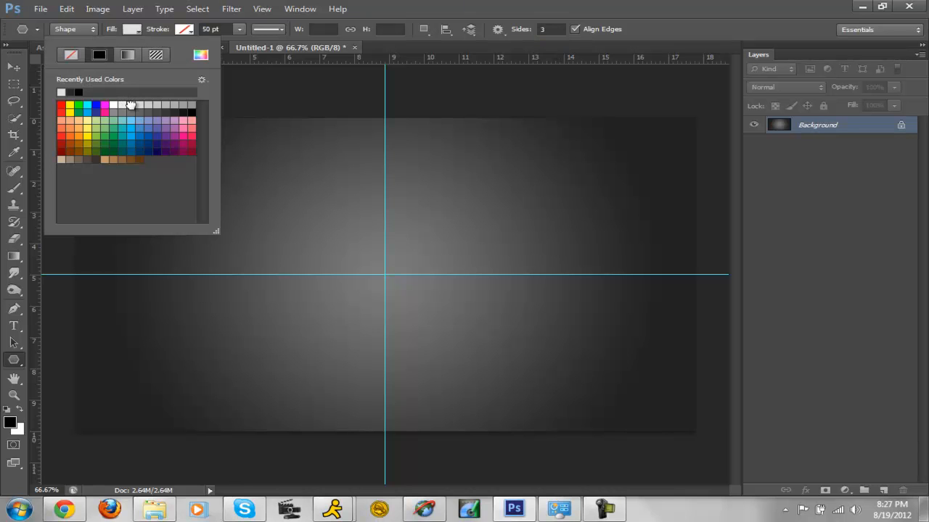
{"action": "left_click", "coordinate": [132, 30]}
{"action": "left_click_drag", "start_coordinate": [316, 344], "coordinate": [317, 157]}
Scale the triangle to about 72% and position it centrally over the crossing guides
{"action": "key", "text": "v"}
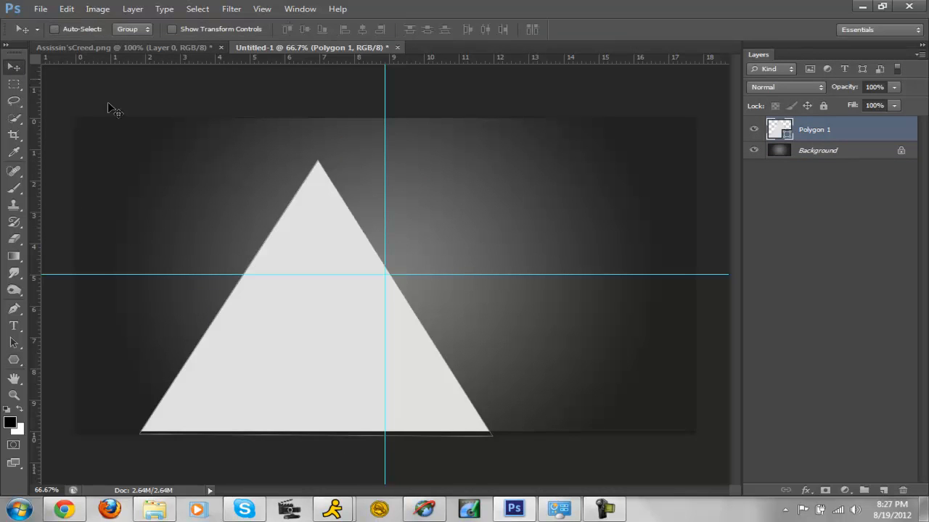
{"action": "left_click_drag", "start_coordinate": [323, 289], "coordinate": [365, 268]}
{"action": "key", "text": "ctrl+t"}
{"action": "left_click_drag", "start_coordinate": [190, 121], "coordinate": [295, 205]}
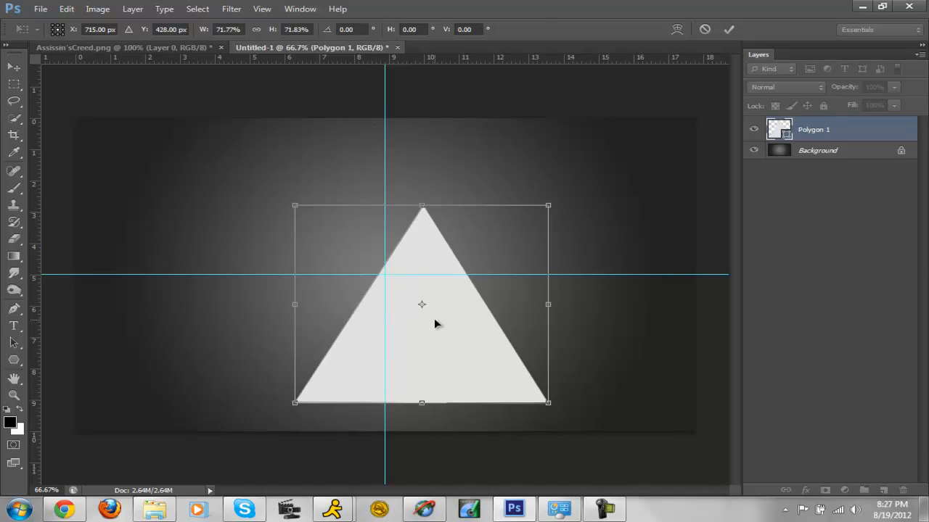
{"action": "key", "text": "Return"}
{"action": "left_click_drag", "start_coordinate": [468, 359], "coordinate": [439, 320]}
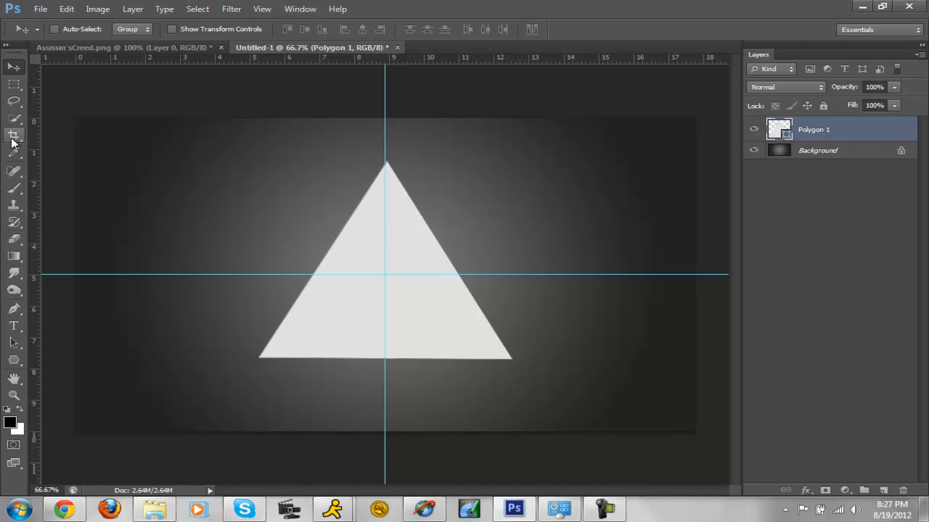
Rasterize the Polygon 1 layer and draw a closed four-point Pen path around the triangle's bottom strip
{"action": "right_click", "coordinate": [811, 131]}
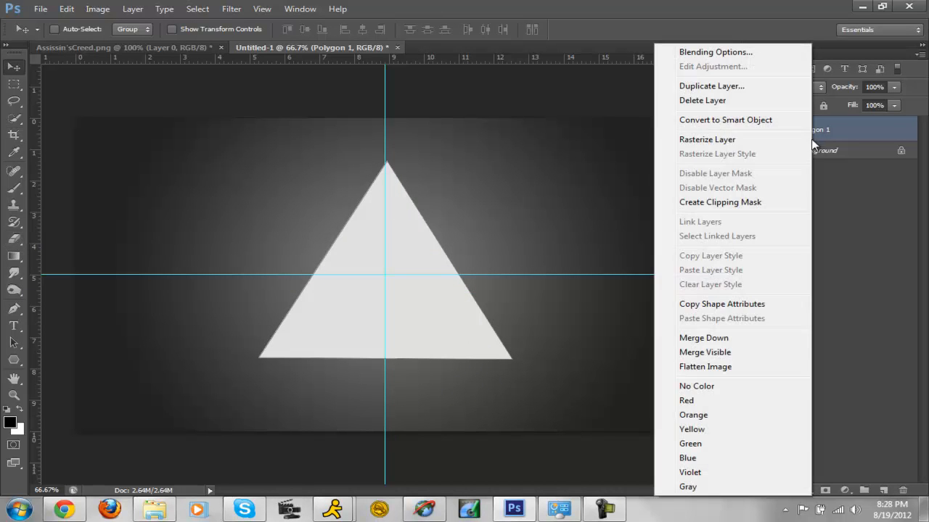
{"action": "left_click", "coordinate": [695, 140]}
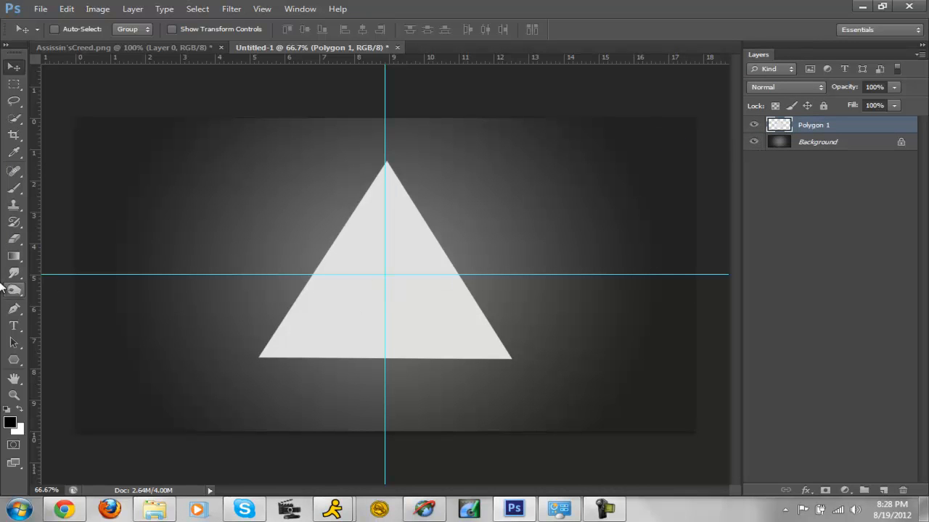
{"action": "left_click", "coordinate": [20, 317]}
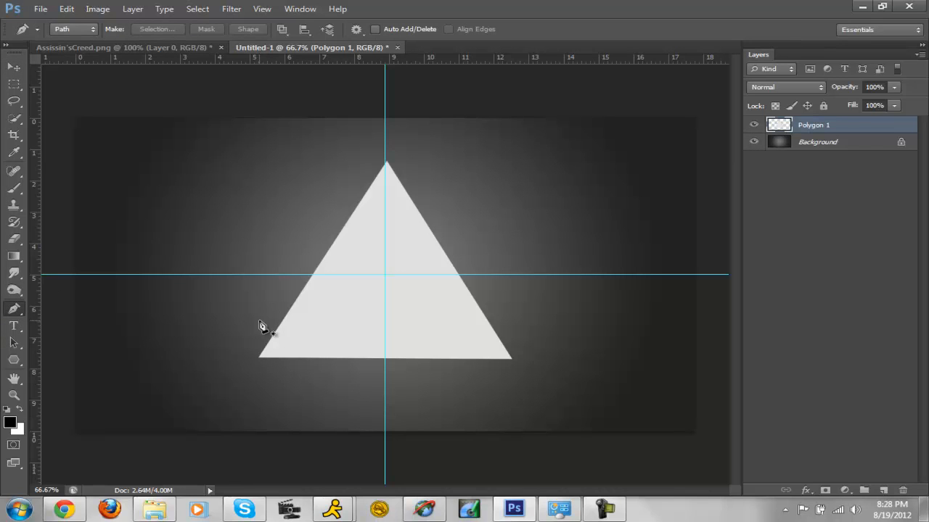
{"action": "left_click", "coordinate": [81, 30]}
{"action": "left_click", "coordinate": [81, 29]}
{"action": "left_click", "coordinate": [249, 317]}
{"action": "left_click", "coordinate": [529, 320]}
{"action": "left_click", "coordinate": [564, 401]}
{"action": "left_click", "coordinate": [219, 405]}
{"action": "left_click", "coordinate": [250, 317]}
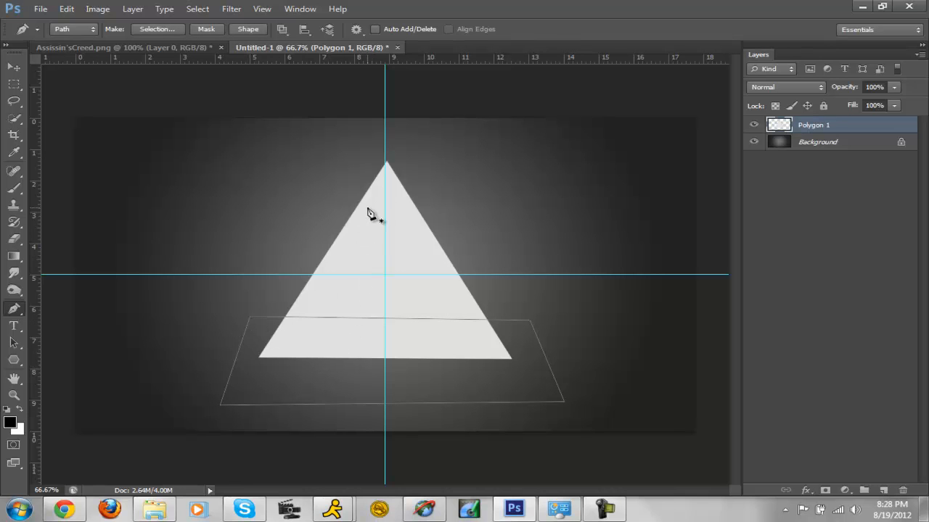
Convert the path to a new selection with 0 px feather and cut the bottom strip onto its own layer
{"action": "right_click", "coordinate": [334, 383]}
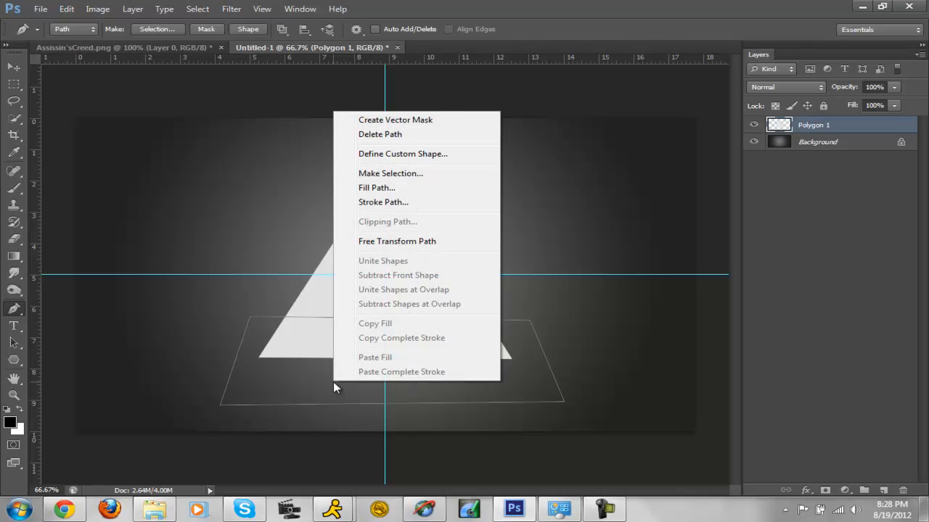
{"action": "left_click", "coordinate": [226, 326]}
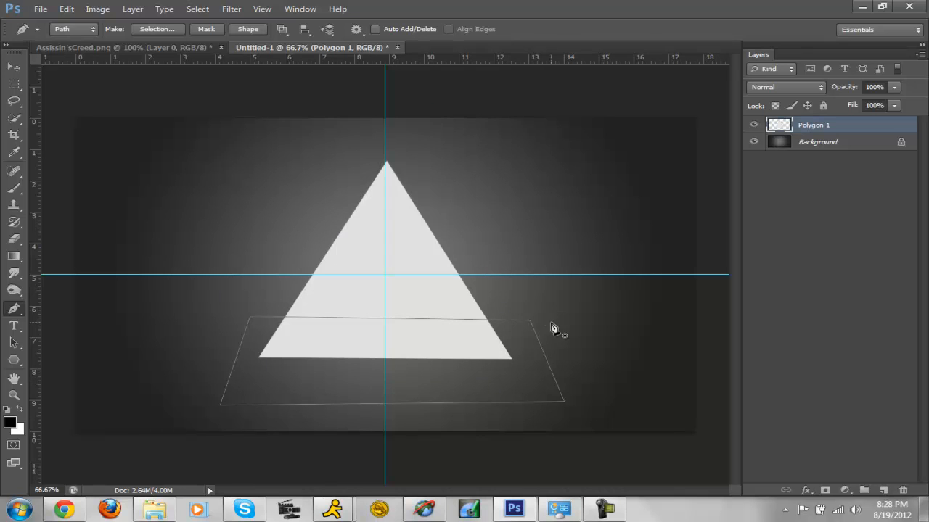
{"action": "right_click", "coordinate": [335, 381]}
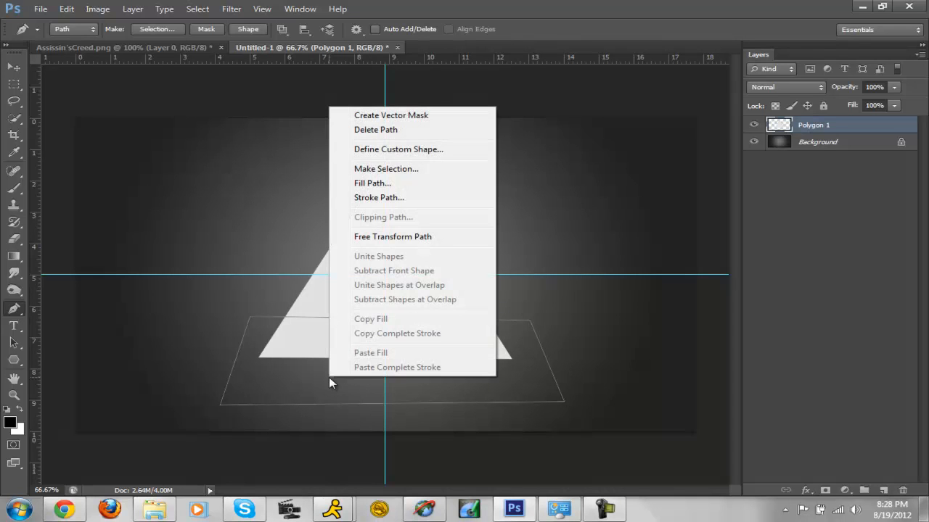
{"action": "left_click", "coordinate": [372, 169]}
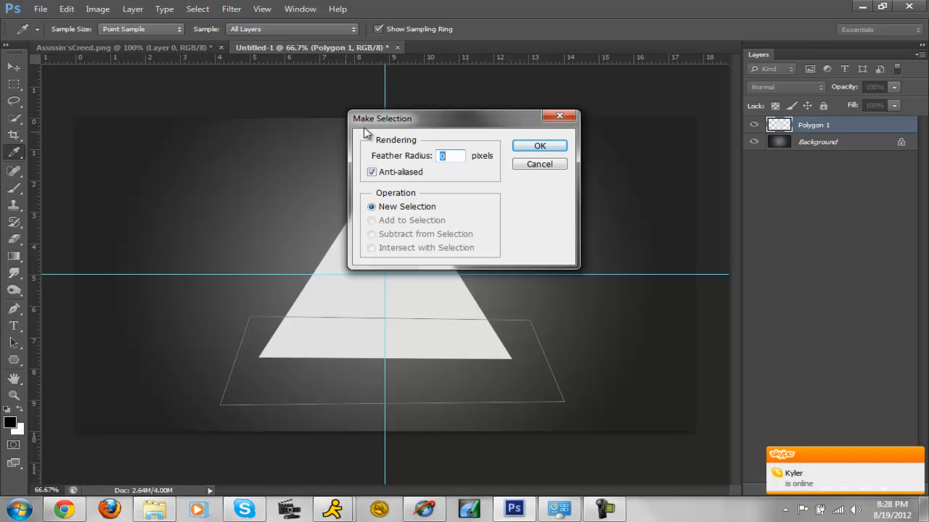
{"action": "left_click", "coordinate": [541, 146]}
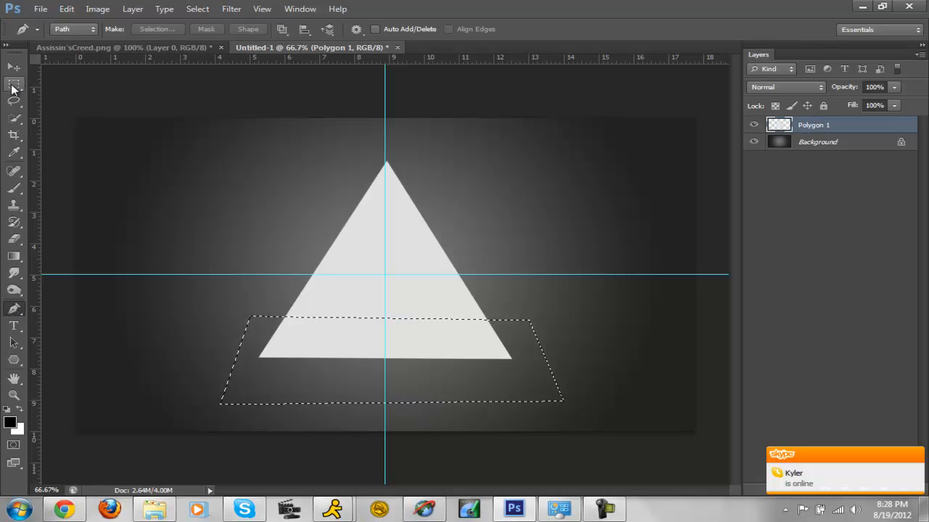
{"action": "left_click", "coordinate": [13, 86]}
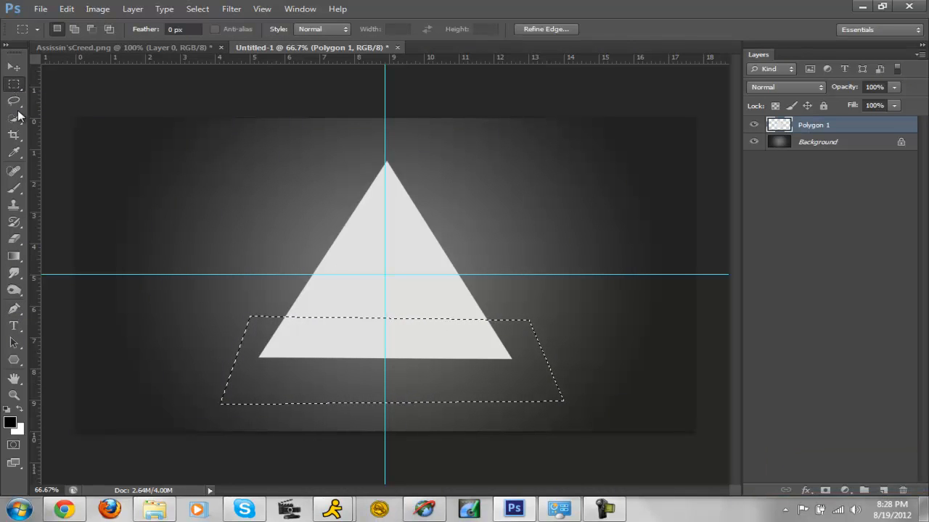
{"action": "right_click", "coordinate": [301, 381]}
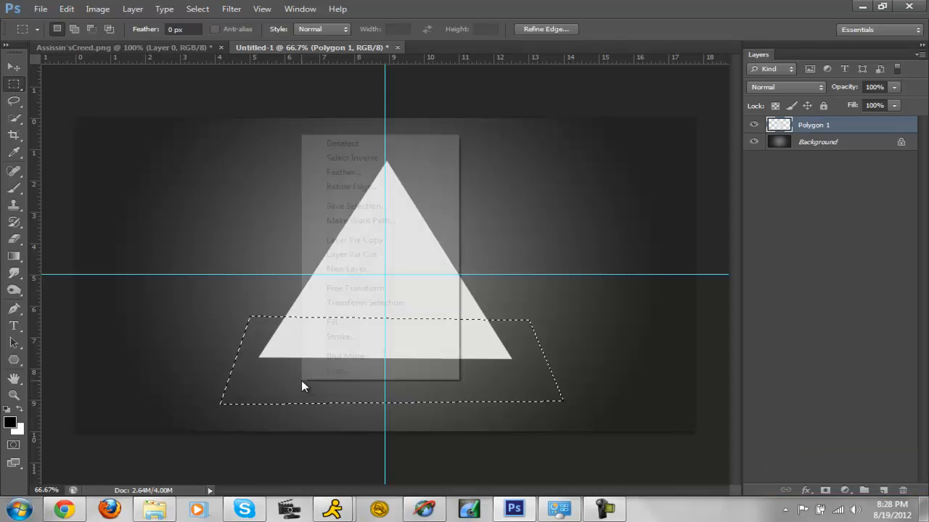
{"action": "left_click", "coordinate": [396, 255]}
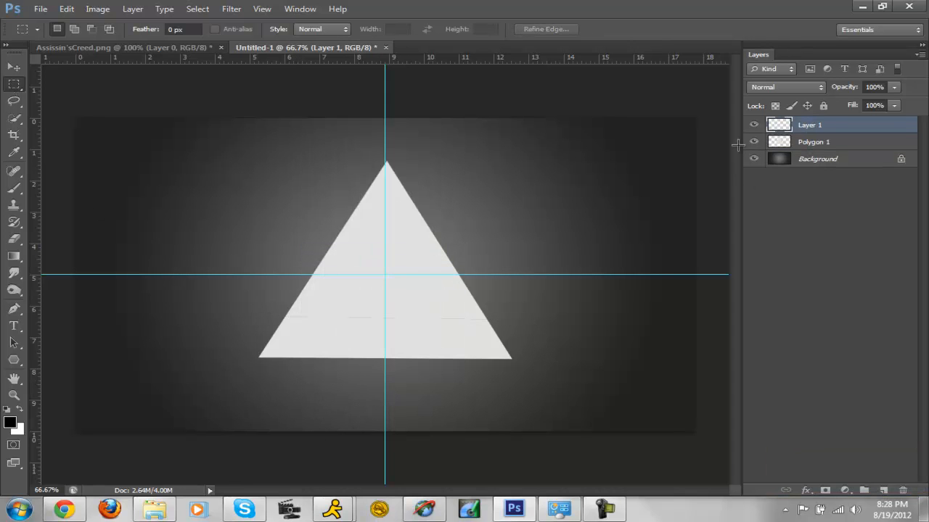
Move the cut bottom strip slightly down to open a thin gap beneath the triangle, keeping its sides aligned
{"action": "left_click", "coordinate": [14, 66]}
{"action": "mouse_move", "coordinate": [323, 328]}
{"action": "left_mouse_down"}
{"action": "mouse_move", "coordinate": [326, 346]}
{"action": "mouse_move", "coordinate": [330, 332]}
{"action": "left_mouse_up"}
{"action": "left_click", "coordinate": [12, 85]}
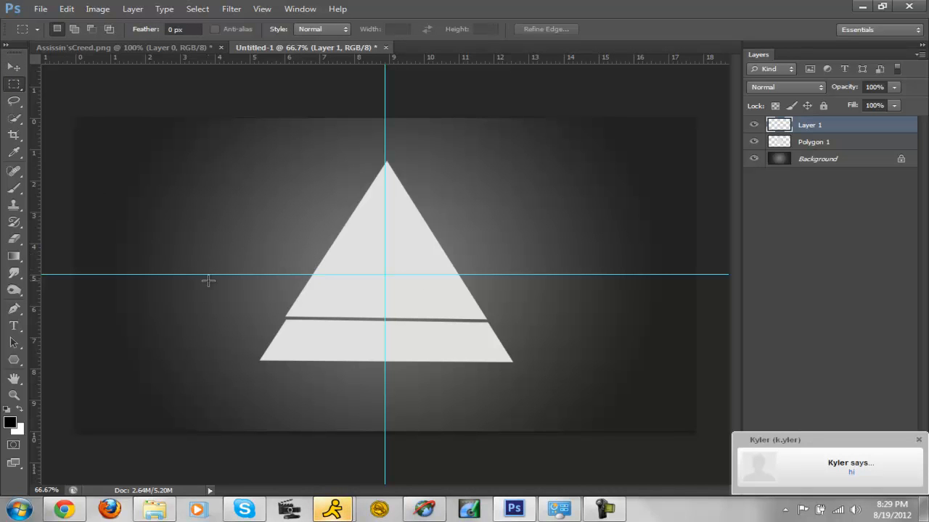
{"action": "left_click", "coordinate": [11, 70]}
{"action": "mouse_move", "coordinate": [335, 338]}
{"action": "left_mouse_down"}
{"action": "mouse_move", "coordinate": [341, 331]}
{"action": "mouse_move", "coordinate": [342, 339]}
{"action": "left_mouse_up"}
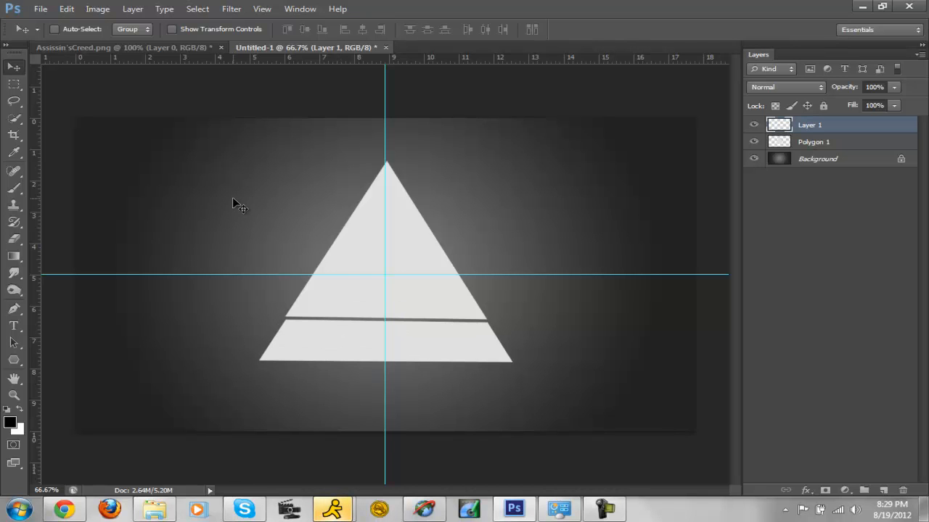
Check the Assissin'sCreed.png example, and widen the gap in Untitled-1 by moving the bottom strip further down
{"action": "left_click", "coordinate": [105, 48]}
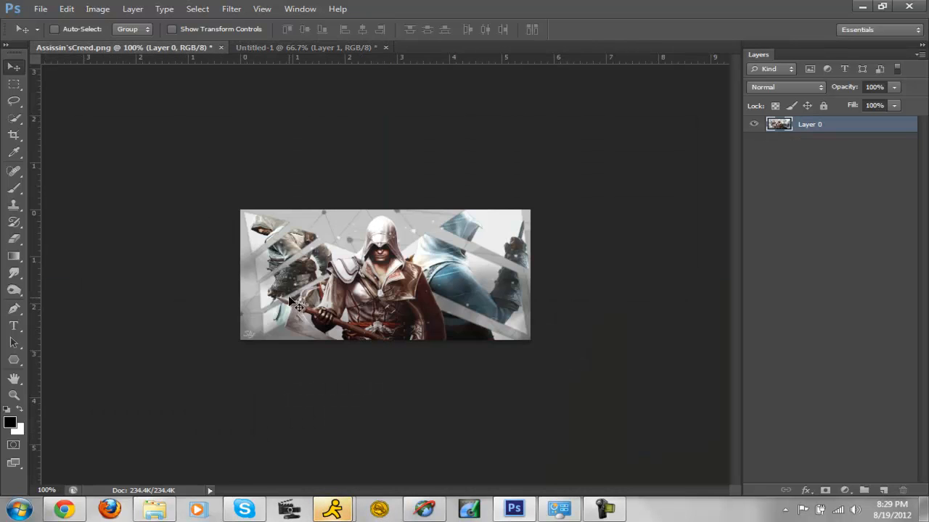
{"action": "left_click", "coordinate": [270, 45]}
{"action": "left_click_drag", "start_coordinate": [413, 363], "coordinate": [411, 355]}
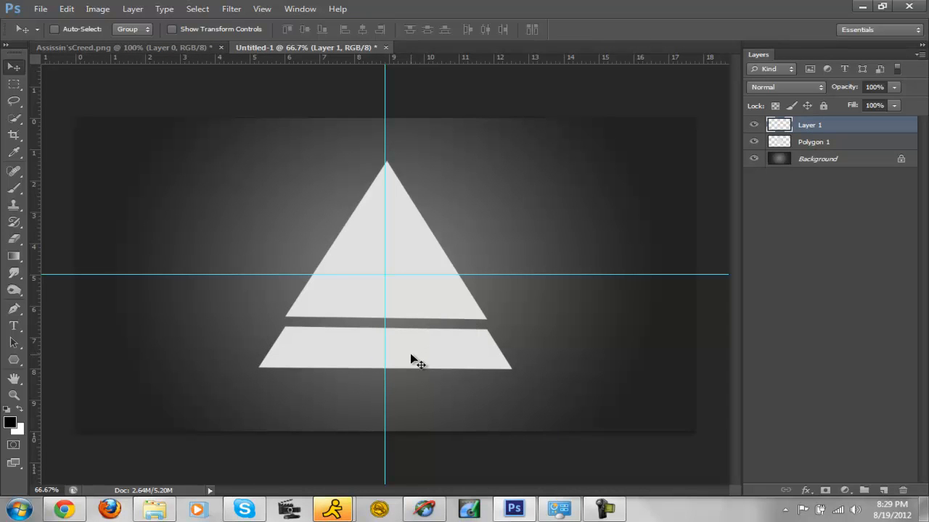
{"action": "left_click", "coordinate": [842, 145]}
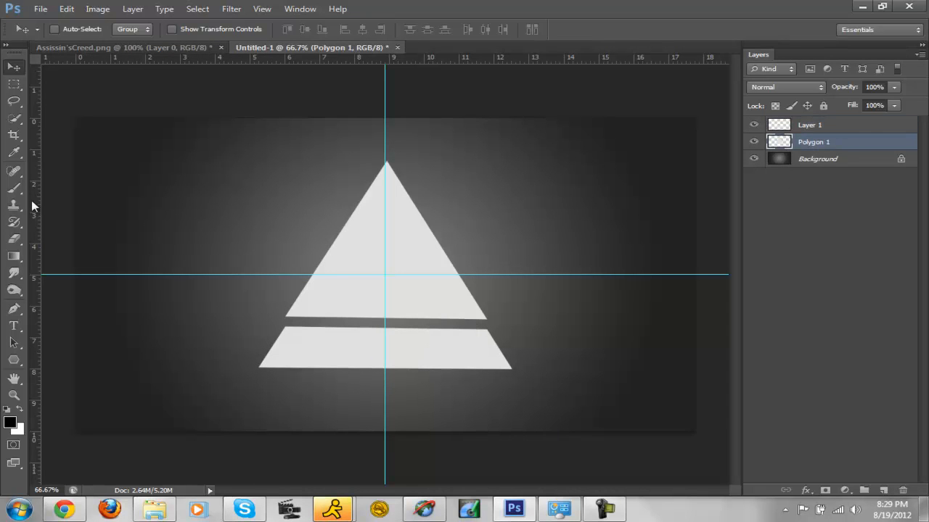
{"action": "left_click", "coordinate": [813, 129]}
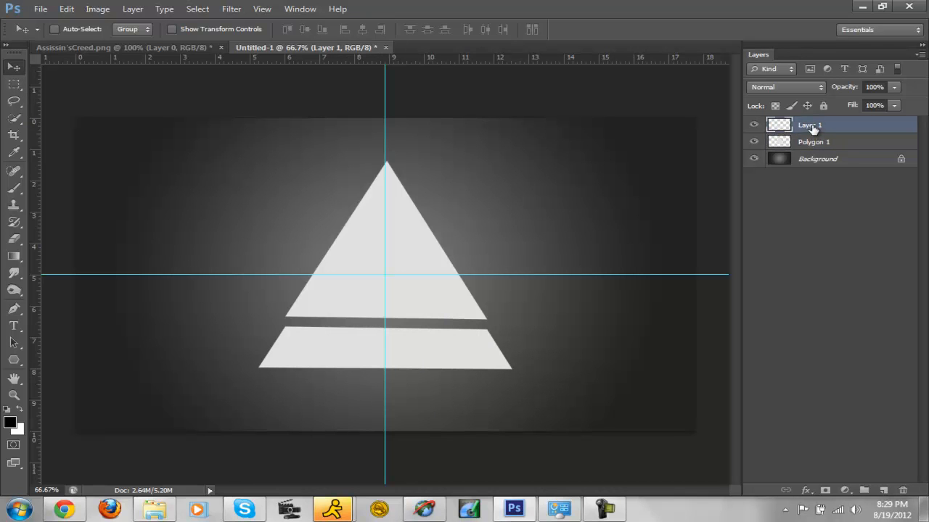
{"action": "left_click_drag", "start_coordinate": [433, 356], "coordinate": [434, 358]}
On the Polygon 1 layer, draw a closed, slightly slanted Pen path around the lower strip of the remaining triangle
{"action": "left_click", "coordinate": [832, 146]}
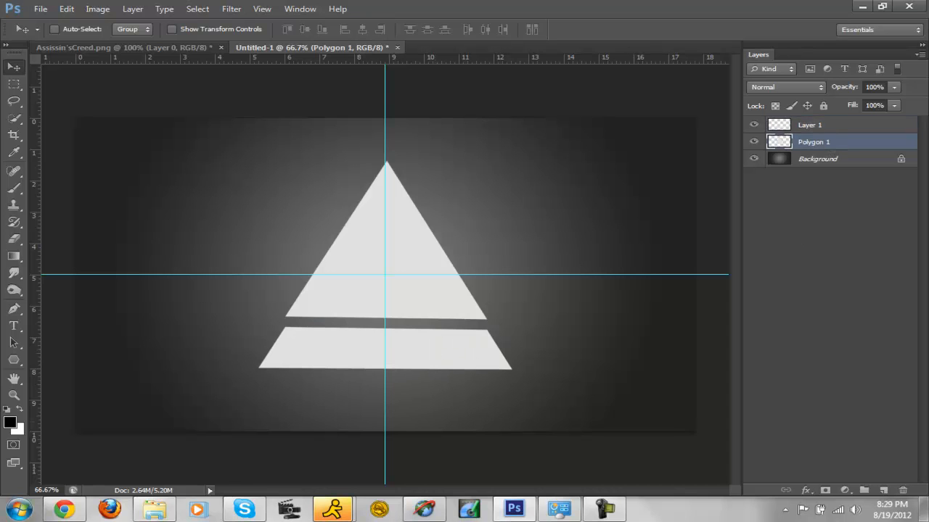
{"action": "left_click", "coordinate": [13, 311]}
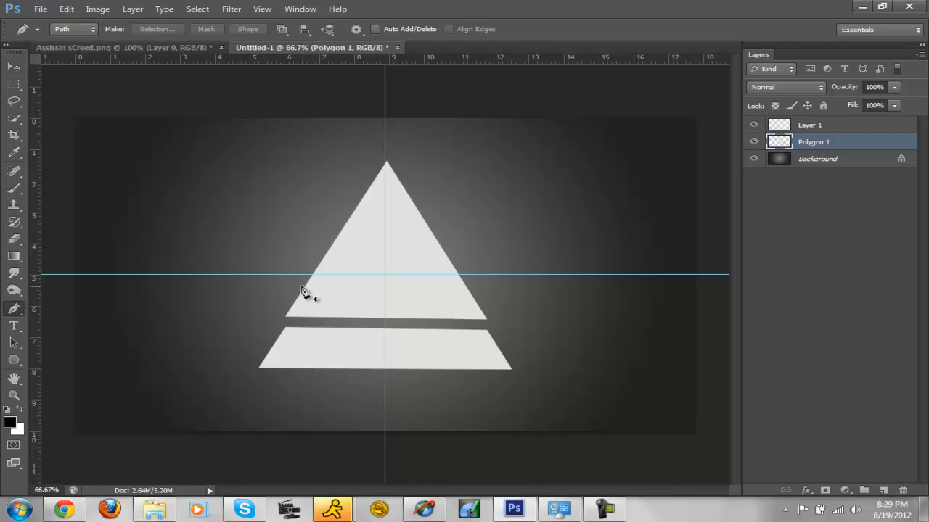
{"action": "left_click", "coordinate": [294, 276]}
{"action": "left_click", "coordinate": [497, 282]}
{"action": "left_click", "coordinate": [505, 324]}
{"action": "left_click", "coordinate": [236, 320]}
{"action": "left_click", "coordinate": [294, 276]}
Cut the strip inside the path onto its own layer via a selection, and shift it slightly down from the triangle
{"action": "right_click", "coordinate": [329, 305]}
{"action": "left_click", "coordinate": [381, 97]}
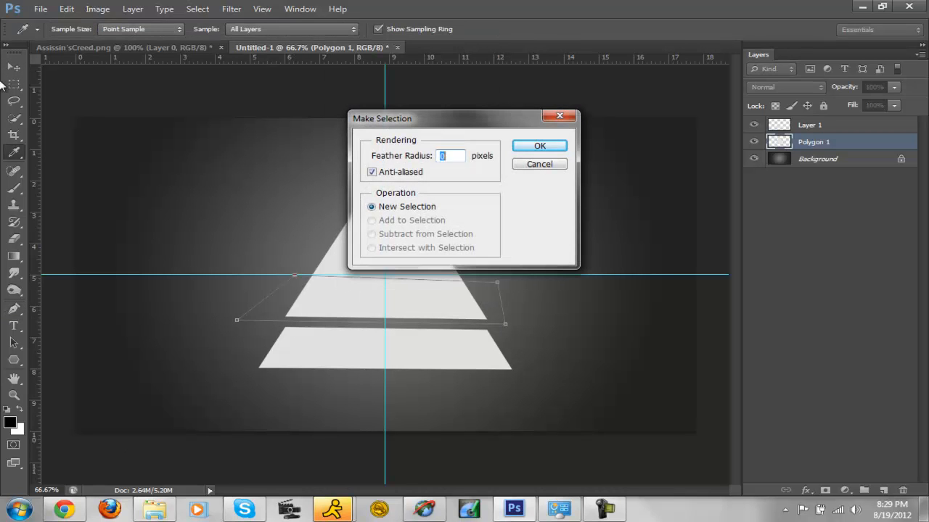
{"action": "left_click", "coordinate": [565, 148]}
{"action": "key", "text": "m"}
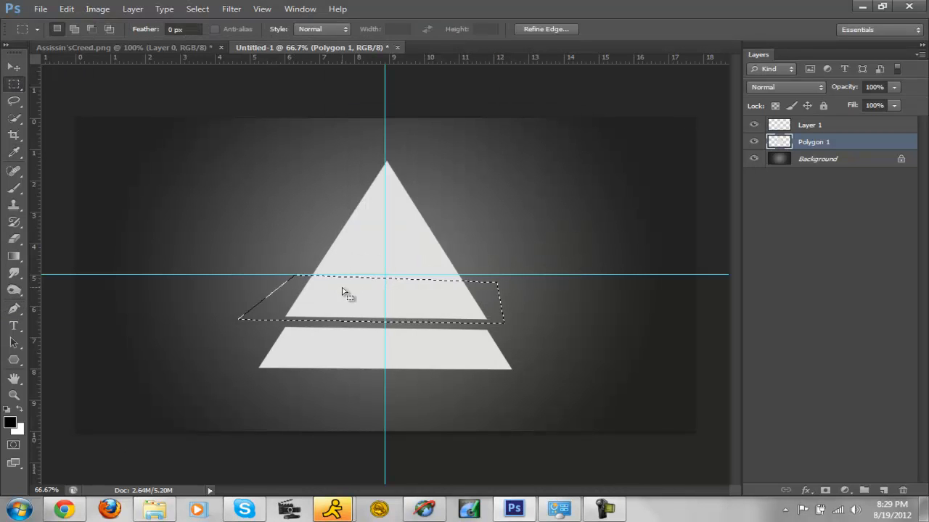
{"action": "right_click", "coordinate": [347, 293]}
{"action": "left_click", "coordinate": [399, 167]}
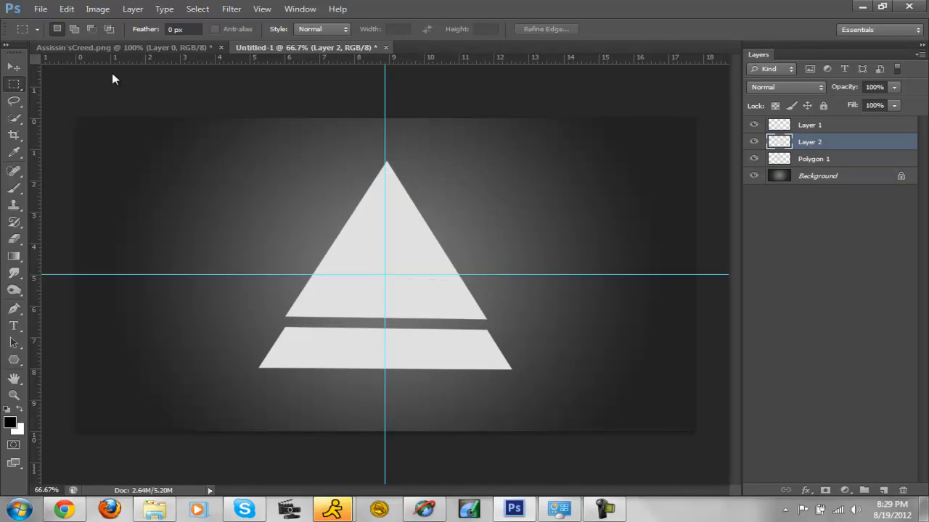
{"action": "key", "text": "v"}
{"action": "left_click_drag", "start_coordinate": [352, 313], "coordinate": [356, 313]}
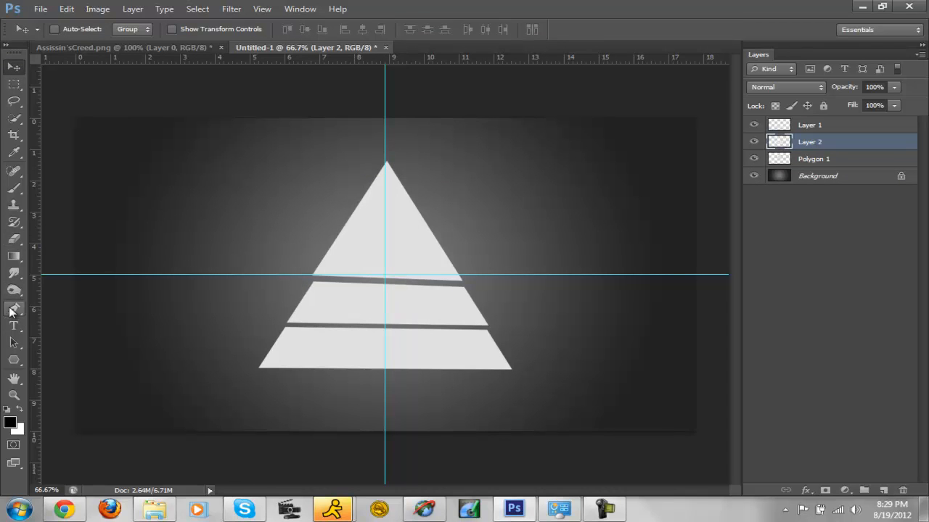
Draw a closed, slightly slanted Pen path around the tip of the triangle and turn it into a selection
{"action": "left_click", "coordinate": [13, 308]}
{"action": "left_click", "coordinate": [325, 233]}
{"action": "left_click", "coordinate": [458, 229]}
{"action": "left_click", "coordinate": [436, 148]}
{"action": "left_click", "coordinate": [342, 144]}
{"action": "left_click", "coordinate": [327, 233]}
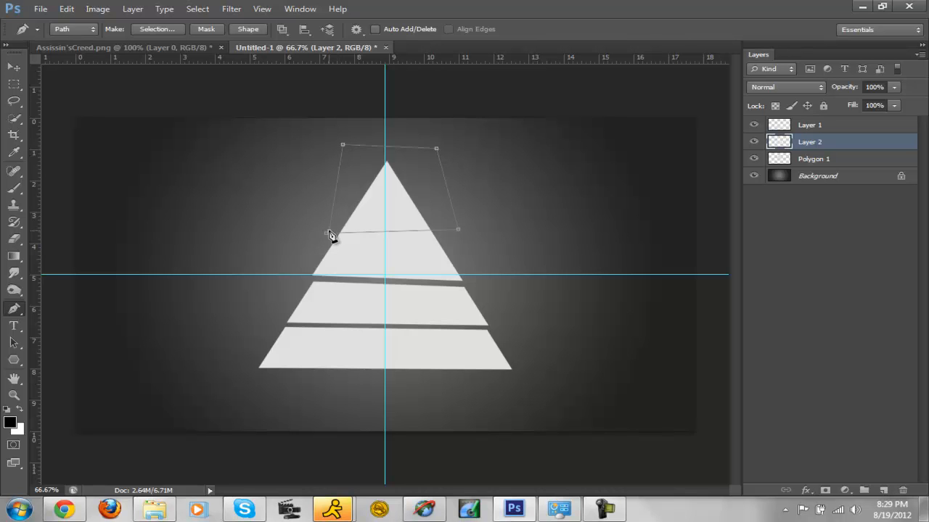
{"action": "right_click", "coordinate": [373, 198]}
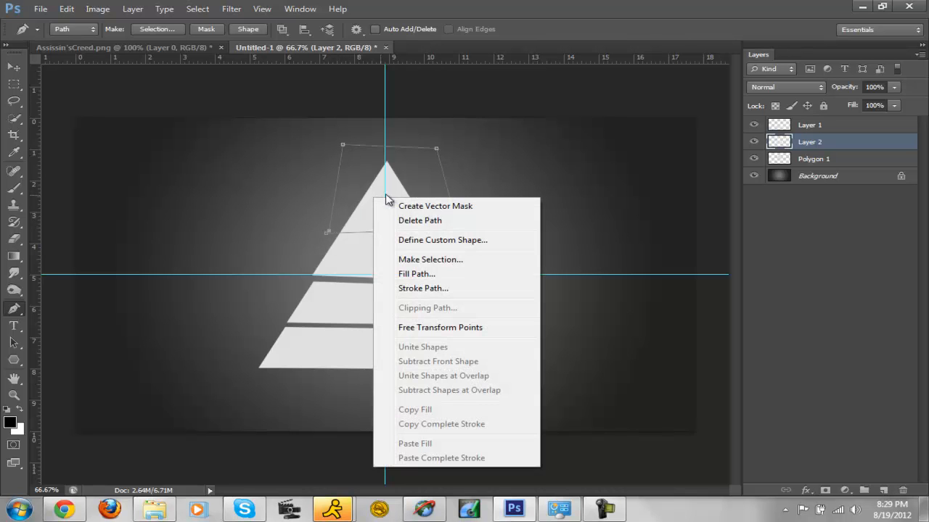
{"action": "left_click", "coordinate": [428, 260]}
{"action": "left_click", "coordinate": [535, 149]}
{"action": "key", "text": "m"}
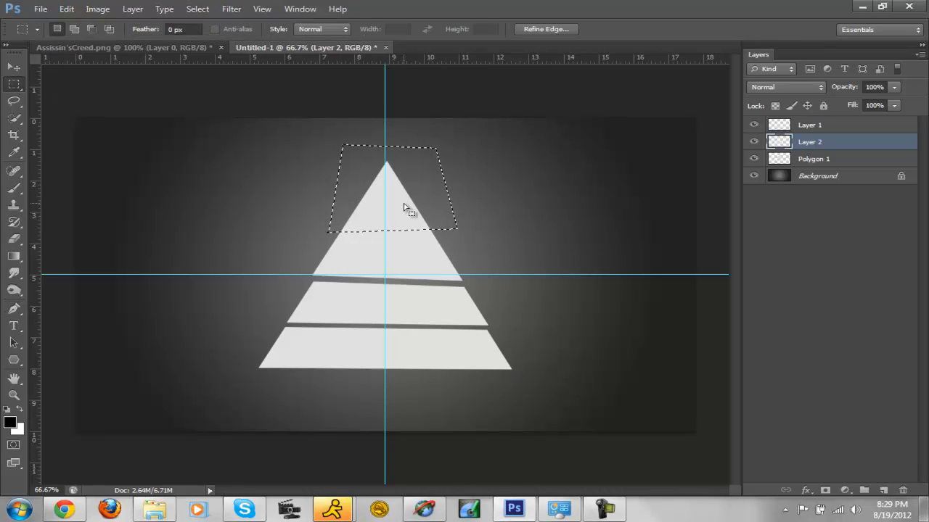
{"action": "right_click", "coordinate": [420, 212]}
{"action": "left_click", "coordinate": [488, 313]}
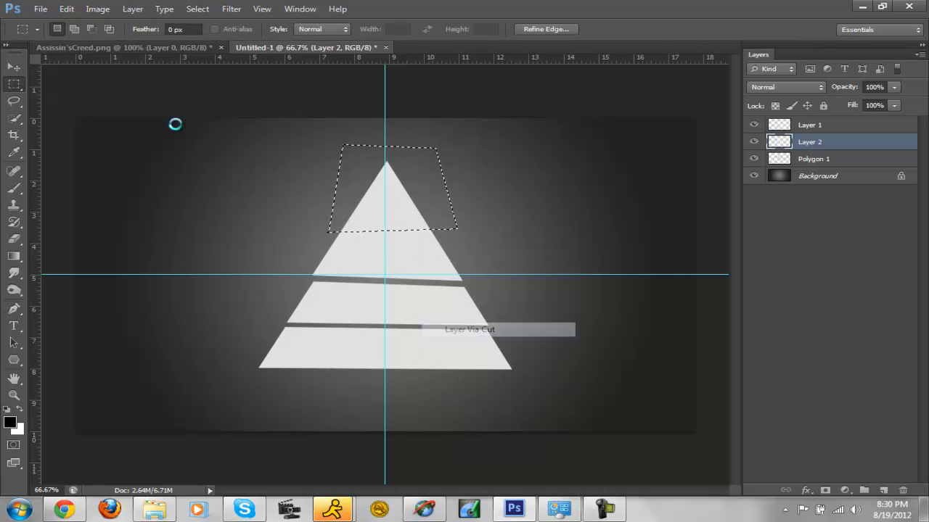
{"action": "key", "text": "Return"}
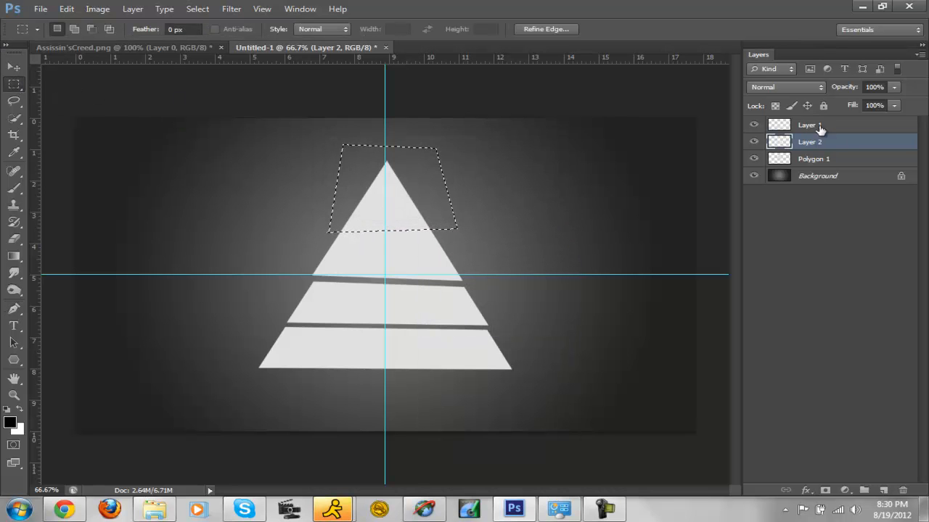
Cut the selected tip from the Polygon 1 layer onto its own layer and move it slightly up from the triangle
{"action": "left_click", "coordinate": [791, 160]}
{"action": "right_click", "coordinate": [405, 182]}
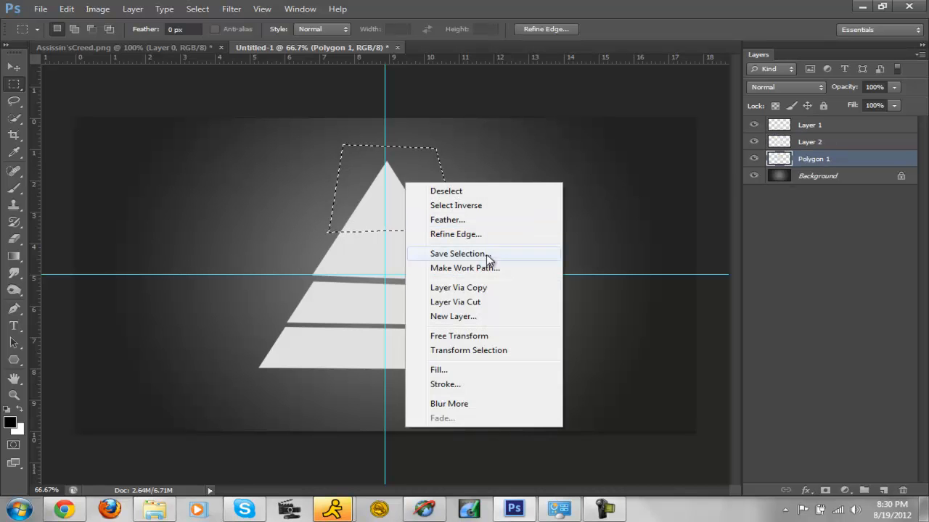
{"action": "left_click", "coordinate": [477, 308]}
{"action": "key", "text": "v"}
{"action": "mouse_move", "coordinate": [419, 201]}
{"action": "left_mouse_down"}
{"action": "mouse_move", "coordinate": [408, 190]}
{"action": "mouse_move", "coordinate": [419, 191]}
{"action": "left_mouse_up"}
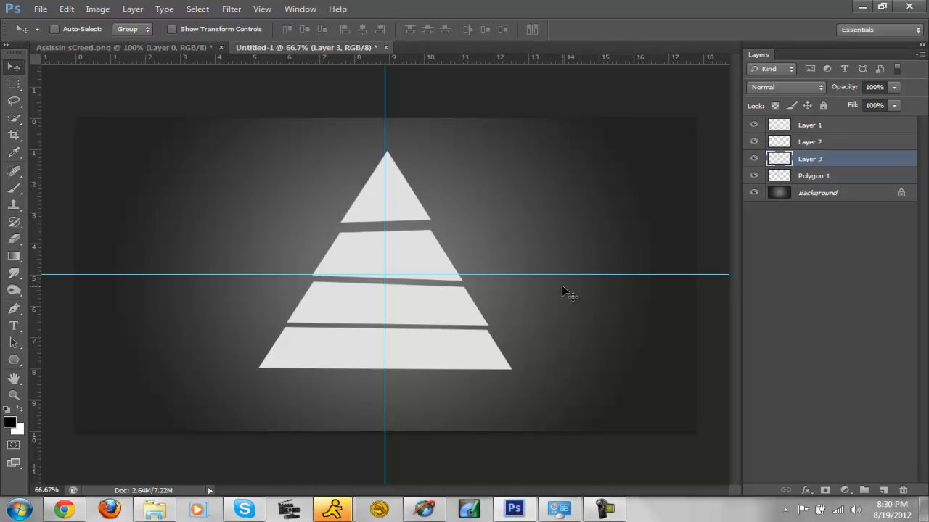
Rotate the tip piece on Layer 3 by about 3.6° with Free Transform
{"action": "key", "text": "ctrl+t"}
{"action": "left_click_drag", "start_coordinate": [462, 170], "coordinate": [464, 171]}
{"action": "key", "text": "Return"}
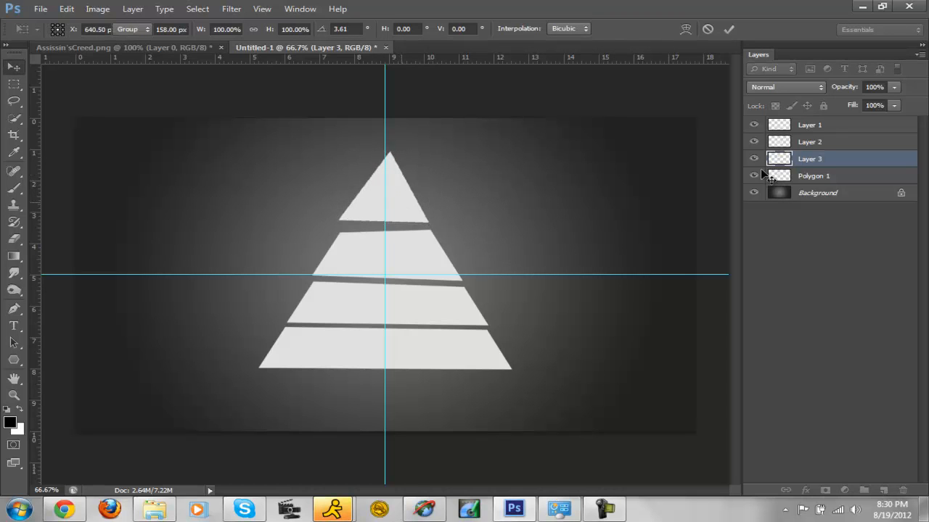
Rotate the Layer 2 strip by about -1° with Free Transform and nudge it slightly up
{"action": "left_click", "coordinate": [809, 148]}
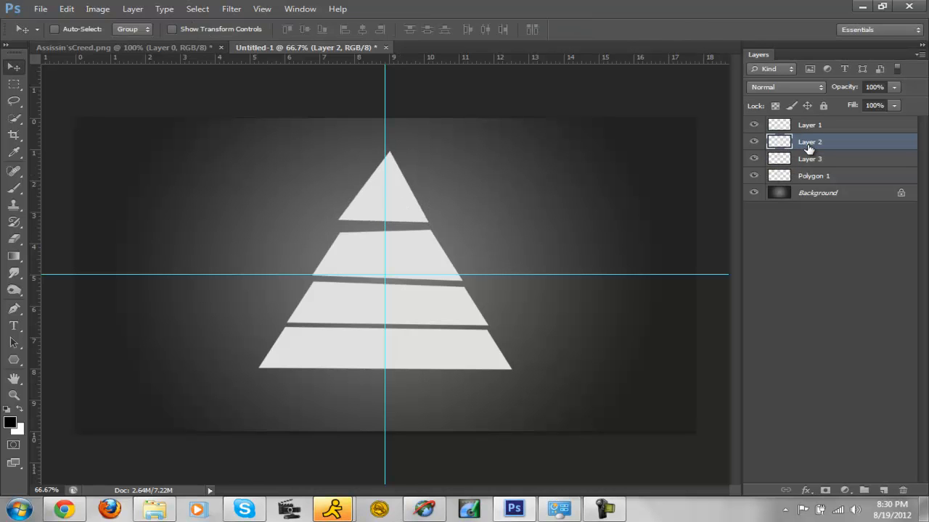
{"action": "key", "text": "ctrl+t"}
{"action": "left_click_drag", "start_coordinate": [501, 310], "coordinate": [518, 315]}
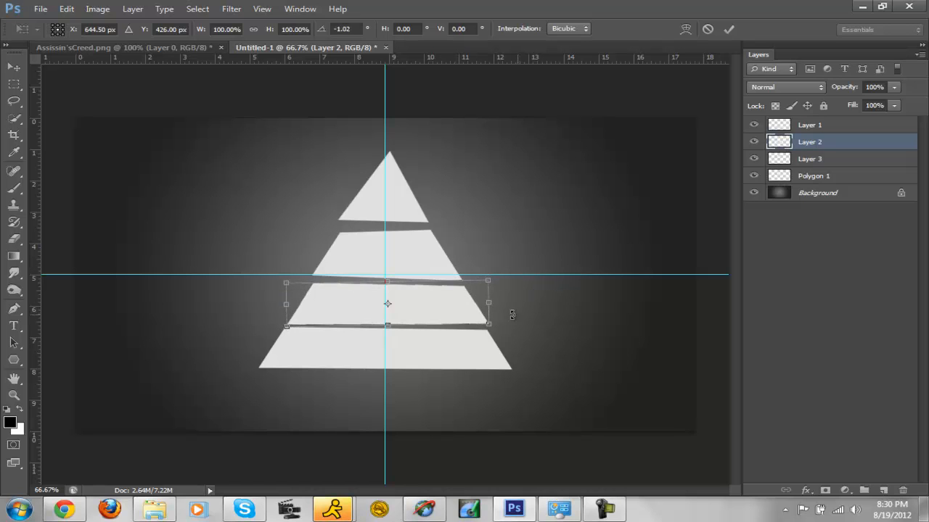
{"action": "key", "text": "Up"}
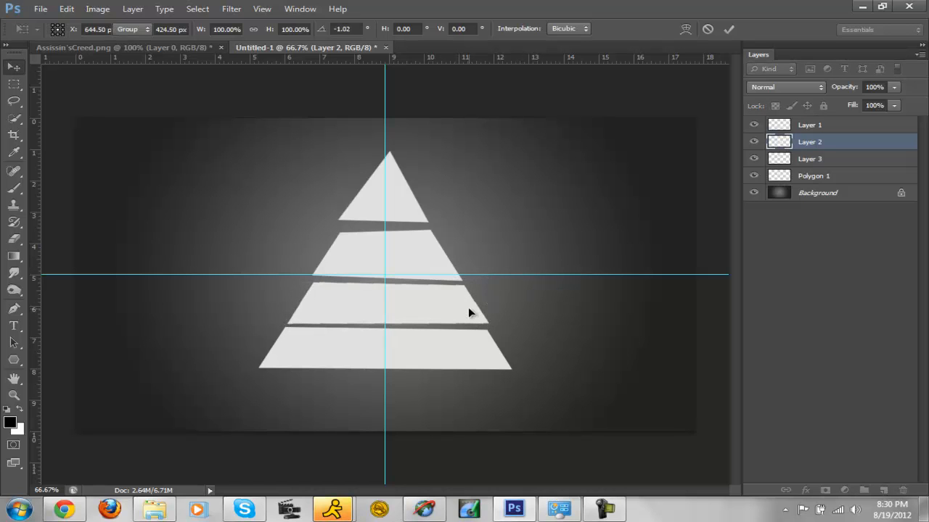
{"action": "key", "text": "Return"}
Rotate the bottom strip on Layer 1 by about -1.3° and shift it slightly right and down to widen its gap
{"action": "left_click", "coordinate": [825, 187]}
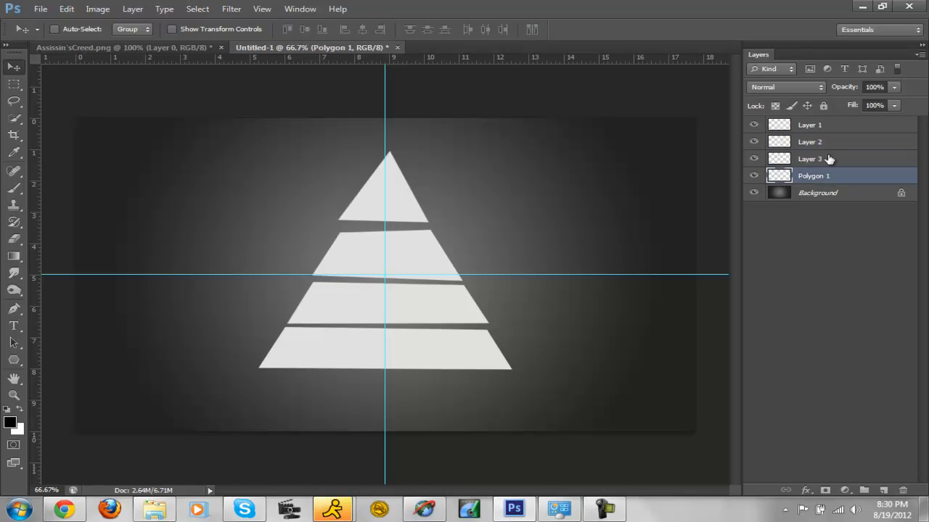
{"action": "left_click", "coordinate": [824, 161]}
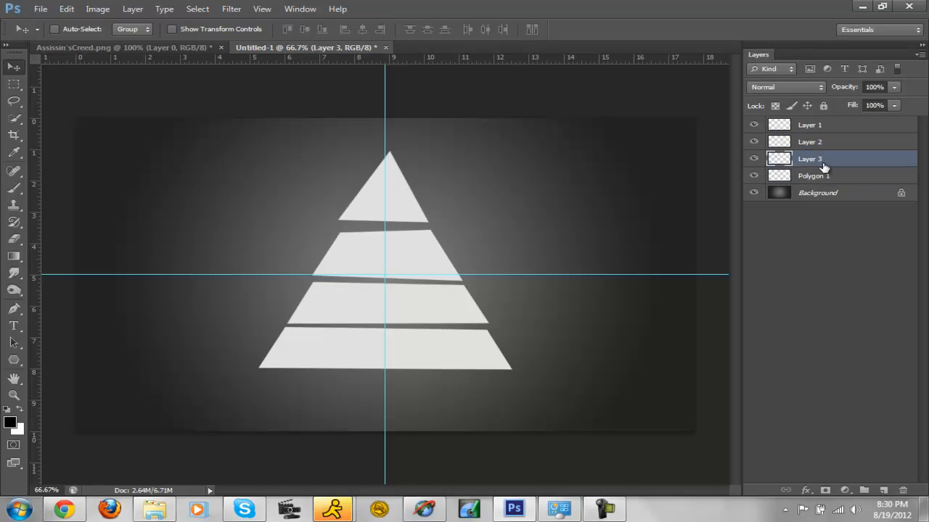
{"action": "left_click", "coordinate": [831, 126]}
{"action": "key", "text": "ctrl+t"}
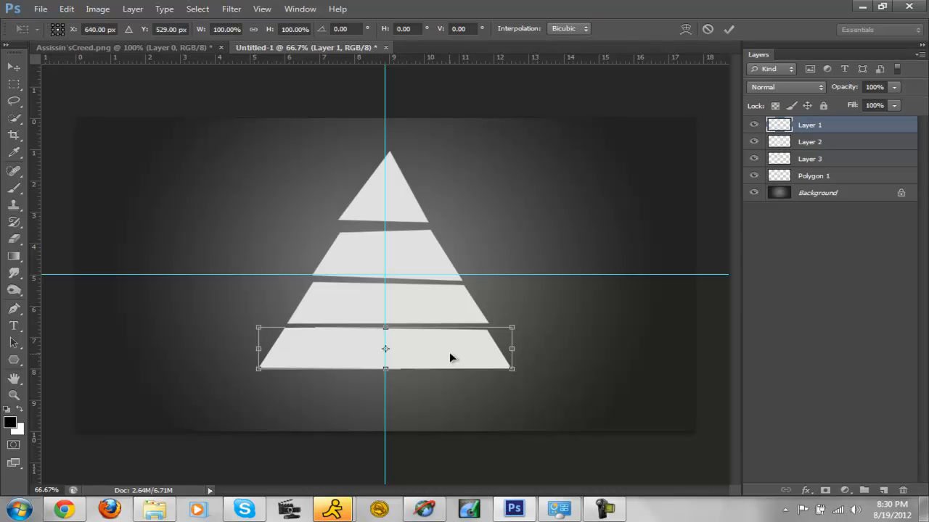
{"action": "left_click_drag", "start_coordinate": [464, 358], "coordinate": [466, 358]}
{"action": "left_click_drag", "start_coordinate": [526, 387], "coordinate": [527, 386]}
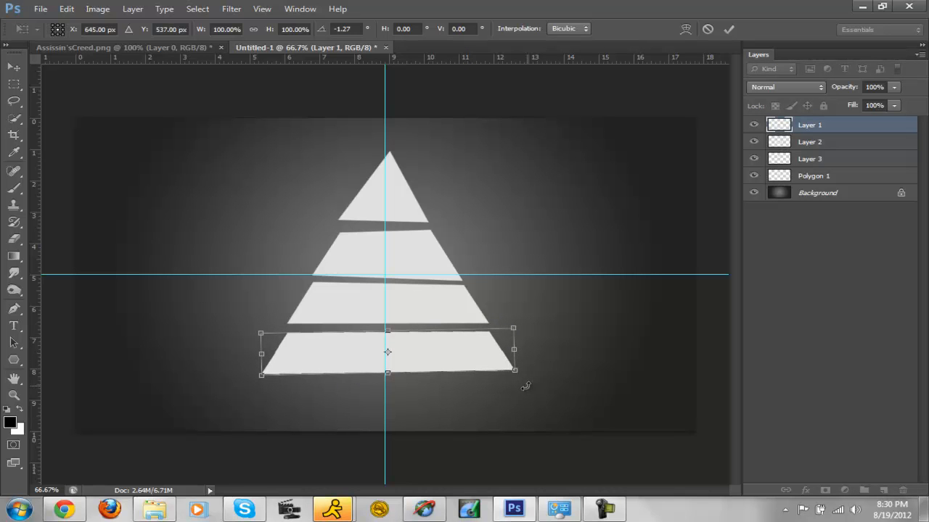
{"action": "key", "text": "Return"}
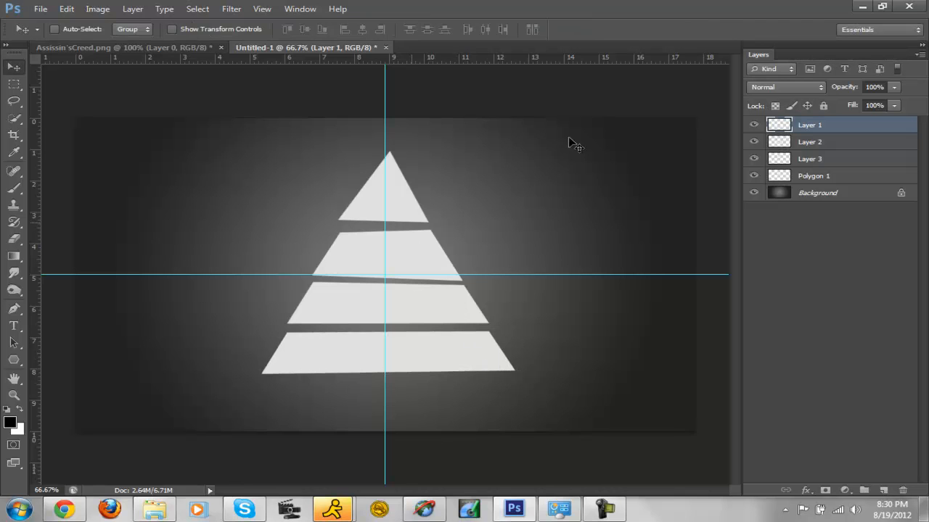
{"action": "key", "text": "Down"}
{"action": "key", "text": "Down"}
{"action": "key", "text": "Down"}
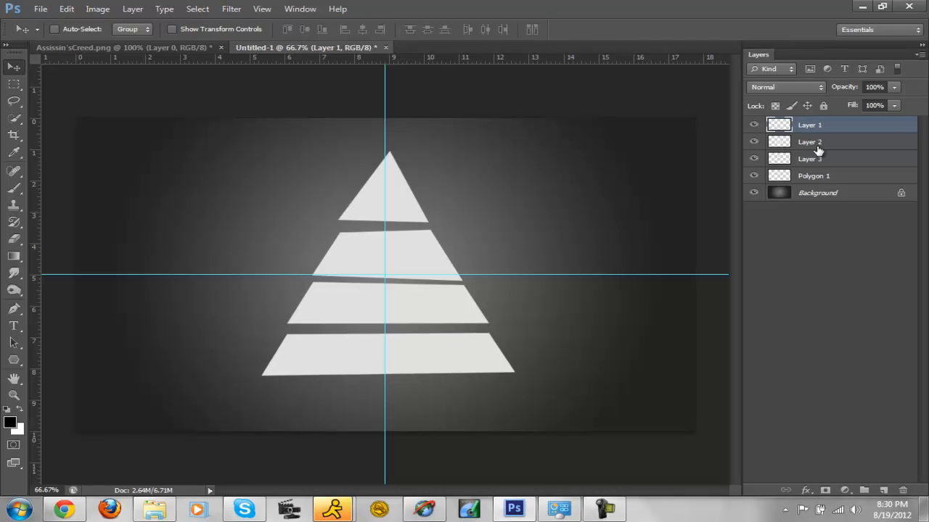
Nudge the Layer 2 strip slightly down to even out the gaps around it
{"action": "left_click", "coordinate": [822, 176]}
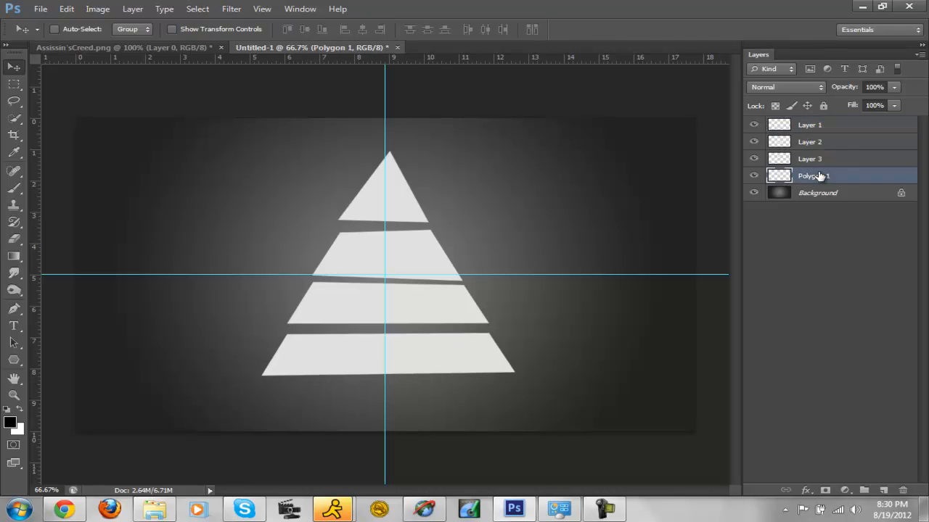
{"action": "left_click", "coordinate": [818, 147]}
{"action": "key", "text": "Down"}
{"action": "key", "text": "Down"}
{"action": "key", "text": "Down"}
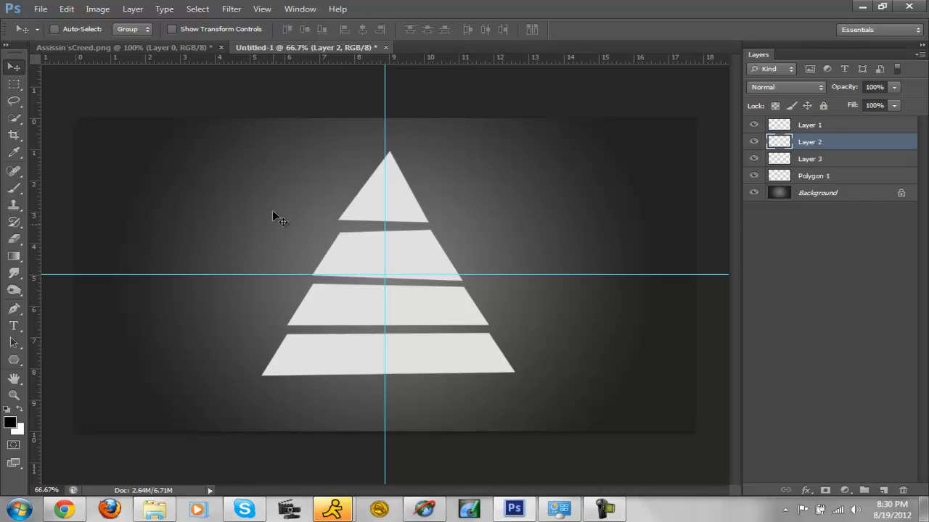
Merge Layer 1, Layer 2, Layer 3 and Polygon 1 into a single layer above the Background
{"action": "left_click", "coordinate": [812, 129]}
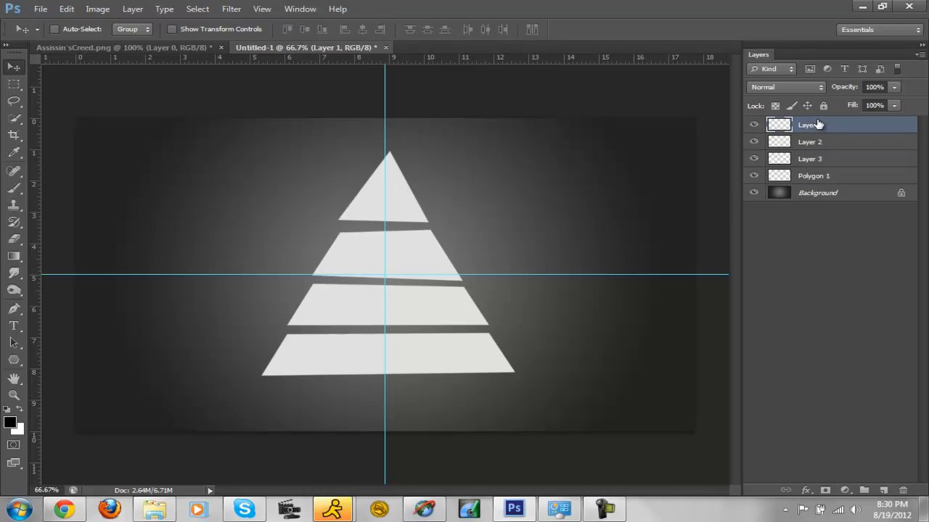
{"action": "left_click", "coordinate": [823, 177], "text": "shift"}
{"action": "right_click", "coordinate": [823, 175]}
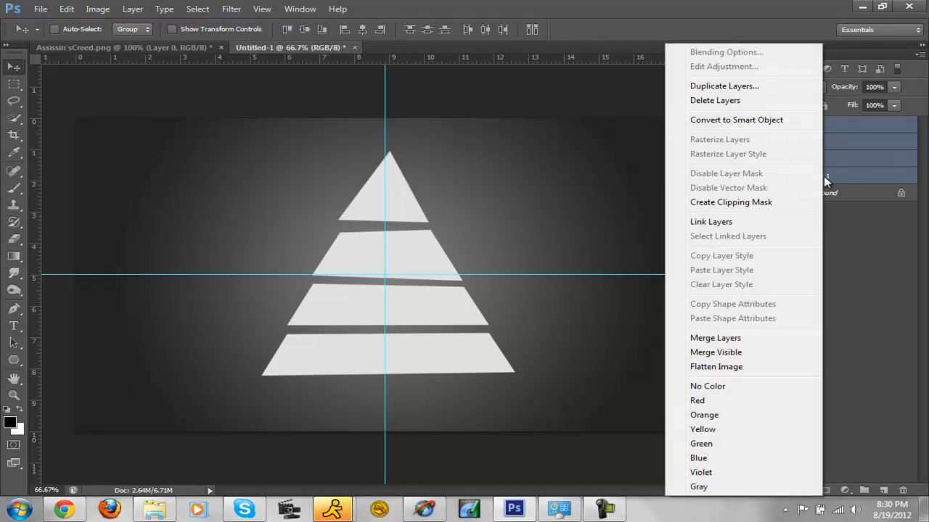
{"action": "left_click", "coordinate": [758, 337]}
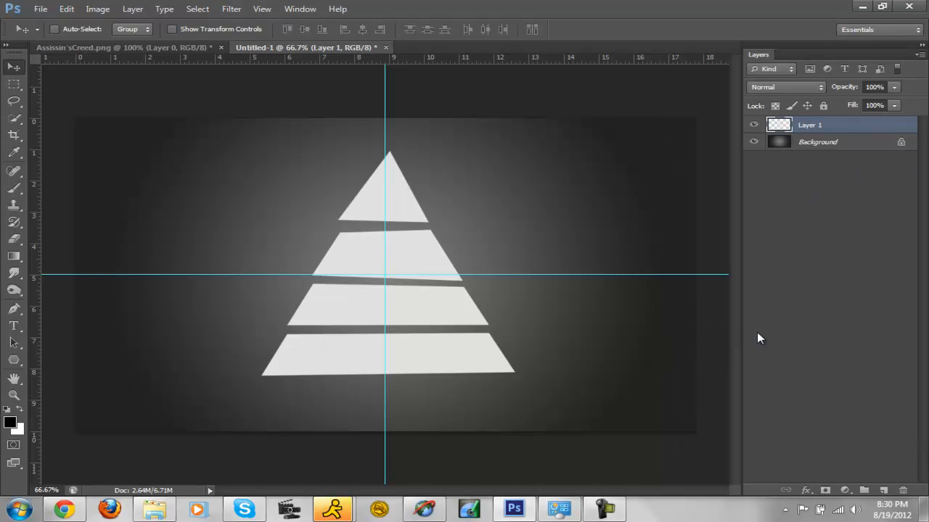
Open the layer style settings of the merged Layer 1 and enable an Inner Glow effect
{"action": "double_click", "coordinate": [809, 127]}
{"action": "left_click", "coordinate": [885, 131]}
{"action": "double_click", "coordinate": [884, 132]}
{"action": "left_click_drag", "start_coordinate": [670, 203], "coordinate": [644, 154]}
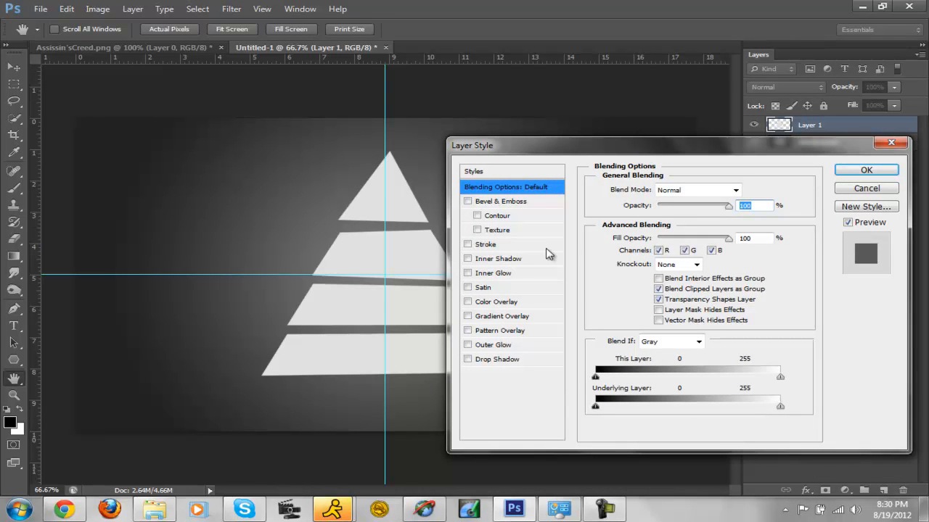
{"action": "left_click", "coordinate": [468, 272]}
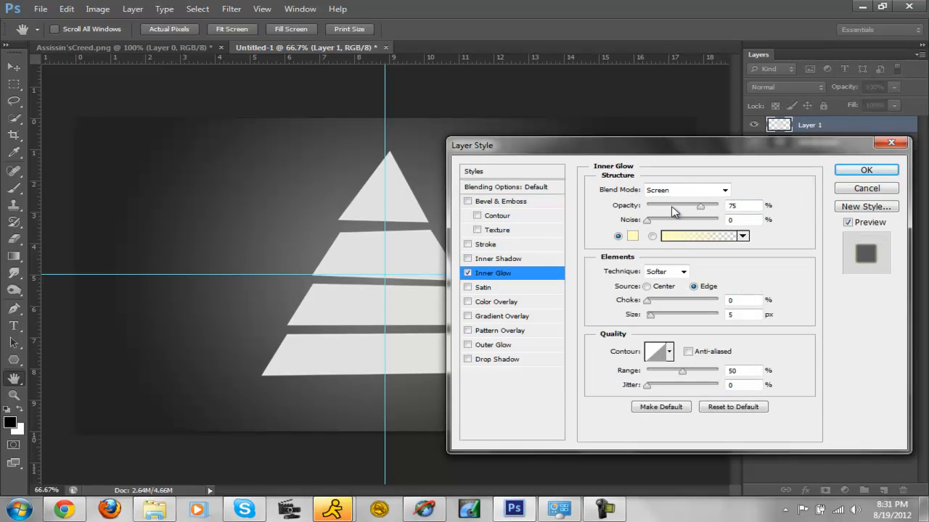
Set the Inner Glow to 100% opacity, Normal blend mode and black colour (000000)
{"action": "left_click_drag", "start_coordinate": [701, 210], "coordinate": [729, 206]}
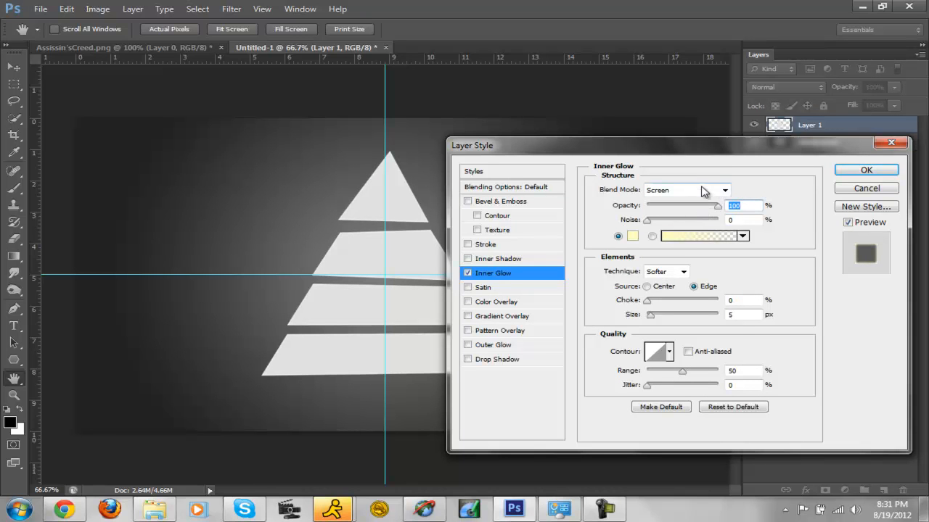
{"action": "left_click", "coordinate": [705, 190]}
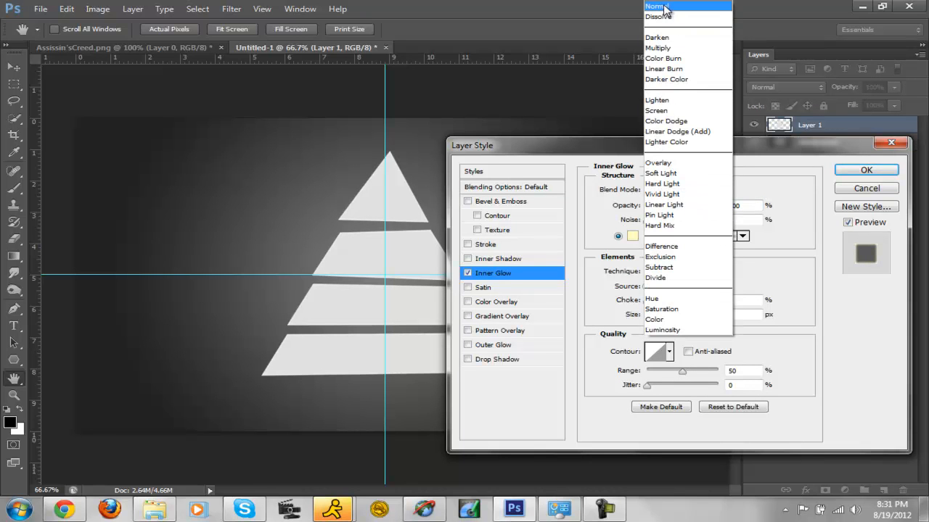
{"action": "left_click", "coordinate": [664, 6]}
{"action": "left_click", "coordinate": [632, 236]}
{"action": "left_click_drag", "start_coordinate": [129, 425], "coordinate": [2, 472]}
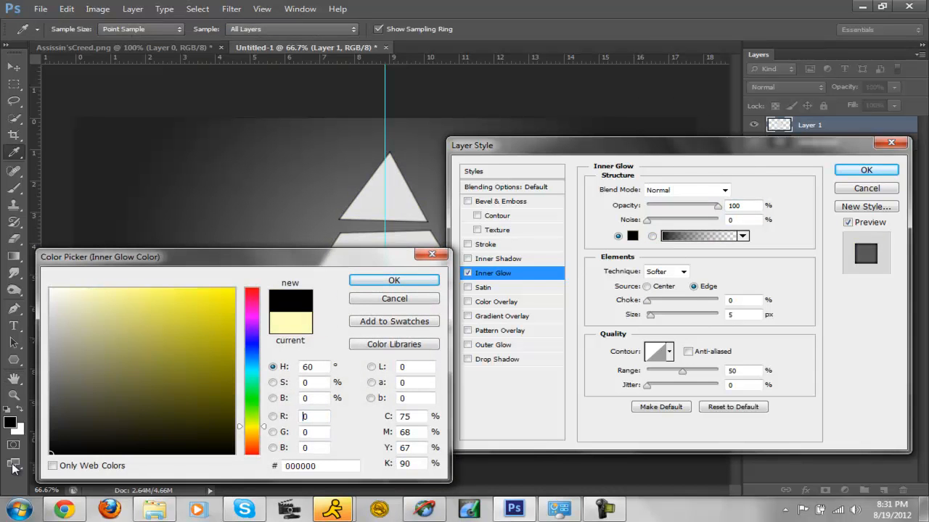
{"action": "left_click", "coordinate": [403, 281]}
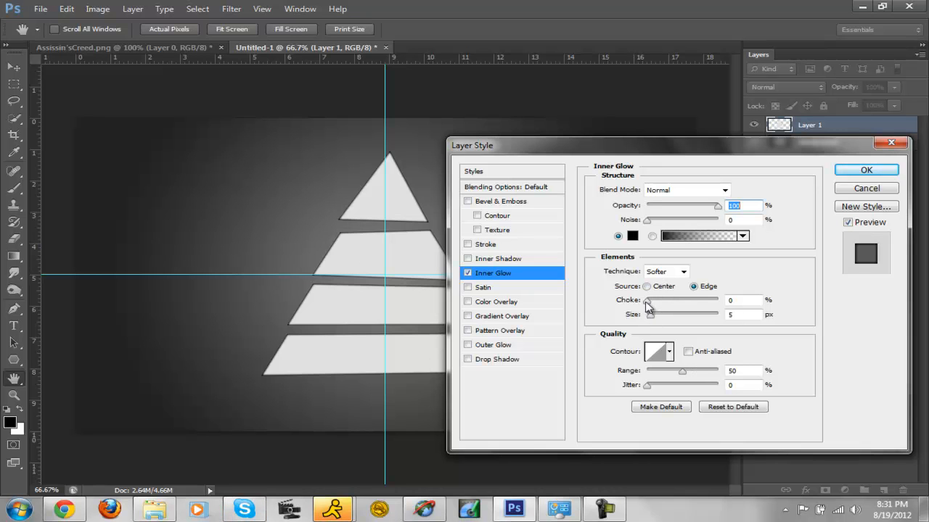
Set the Inner Glow range to 70%, size to 7 px and opacity to 67%, keeping the Softer technique
{"action": "mouse_move", "coordinate": [682, 375]}
{"action": "left_mouse_down"}
{"action": "mouse_move", "coordinate": [626, 384]}
{"action": "mouse_move", "coordinate": [695, 371]}
{"action": "left_mouse_up"}
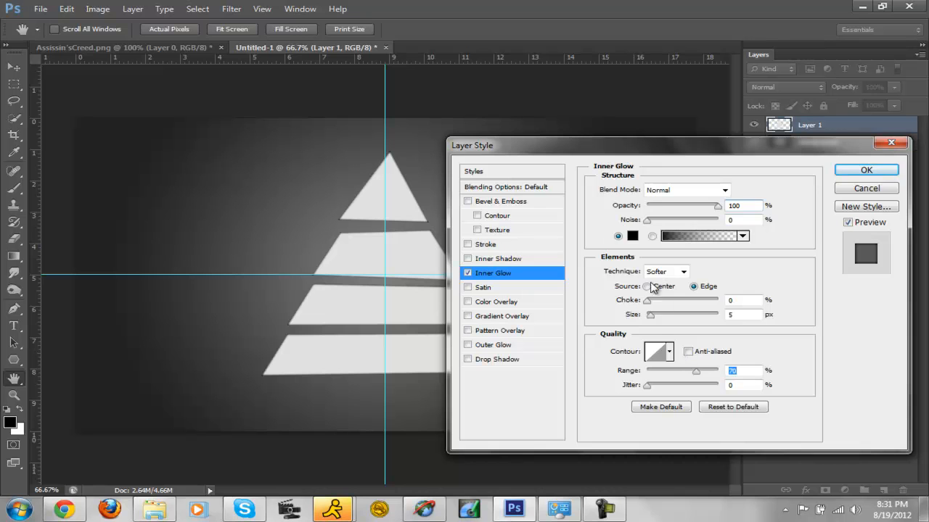
{"action": "left_click_drag", "start_coordinate": [650, 319], "coordinate": [656, 320]}
{"action": "left_click_drag", "start_coordinate": [715, 207], "coordinate": [695, 207]}
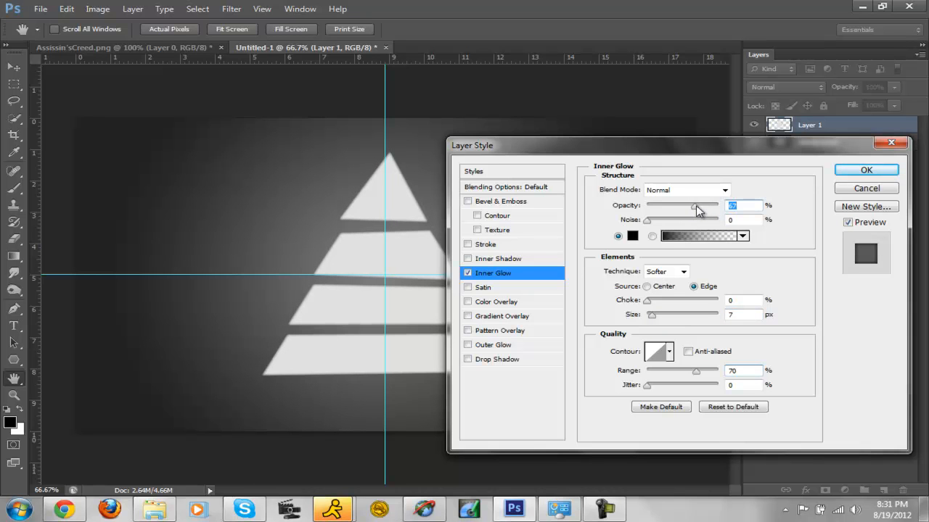
{"action": "type", "text": "65"}
{"action": "left_click", "coordinate": [695, 205]}
{"action": "left_click", "coordinate": [682, 272]}
{"action": "left_click", "coordinate": [671, 282]}
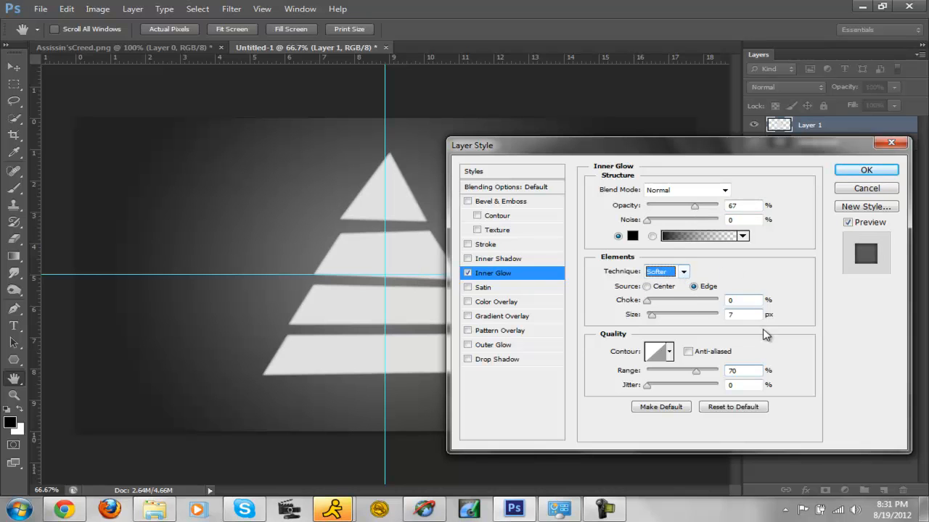
Set the Inner Glow choke to 13% and apply the layer style to Layer 1
{"action": "mouse_move", "coordinate": [648, 300]}
{"action": "left_mouse_down"}
{"action": "mouse_move", "coordinate": [672, 304]}
{"action": "mouse_move", "coordinate": [662, 303]}
{"action": "left_mouse_up"}
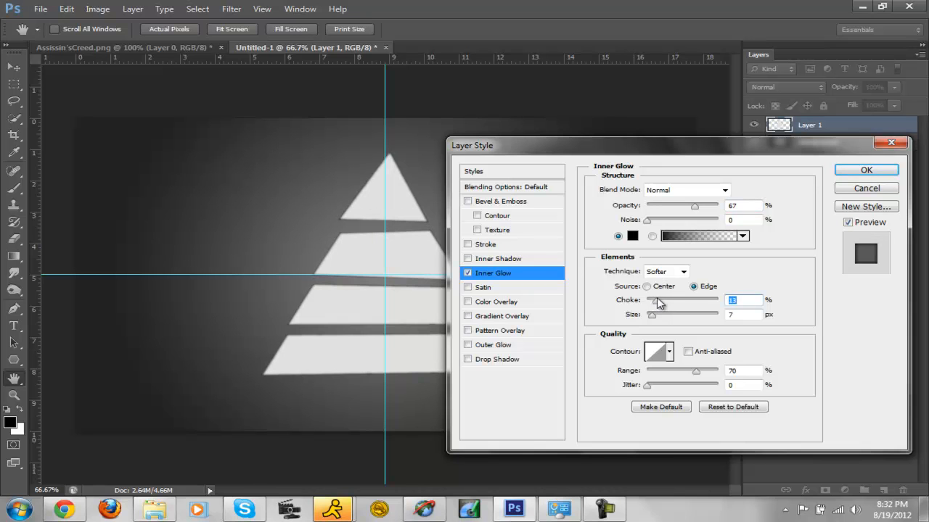
{"action": "type", "text": "13"}
{"action": "left_click_drag", "start_coordinate": [800, 151], "coordinate": [884, 118]}
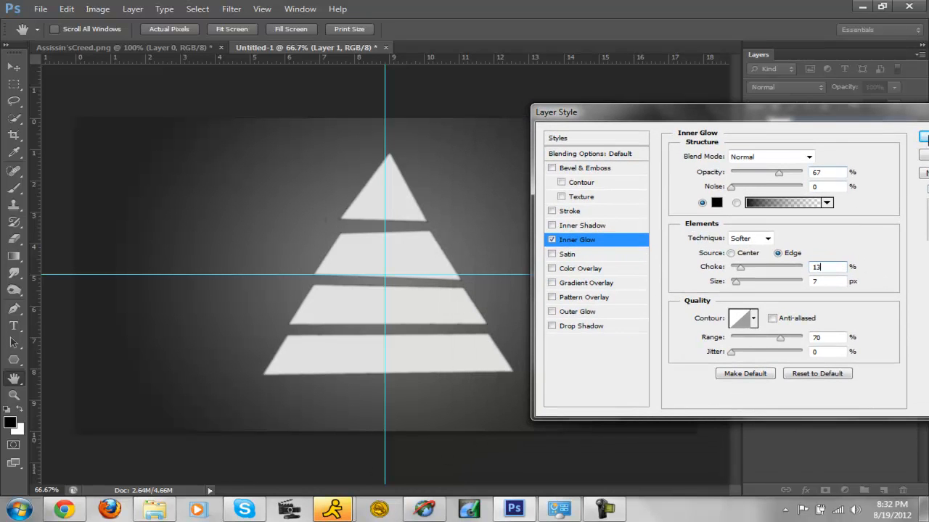
{"action": "left_click", "coordinate": [842, 130]}
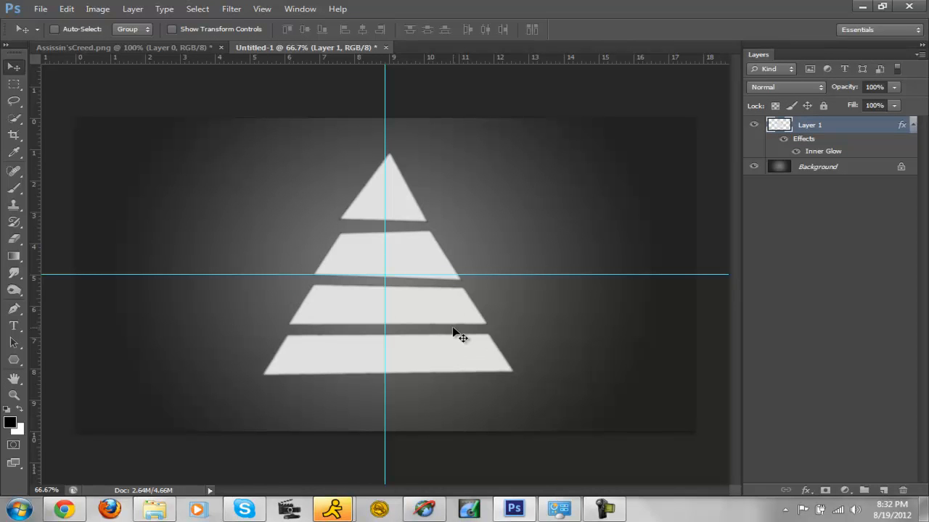
{"action": "left_click", "coordinate": [40, 9]}
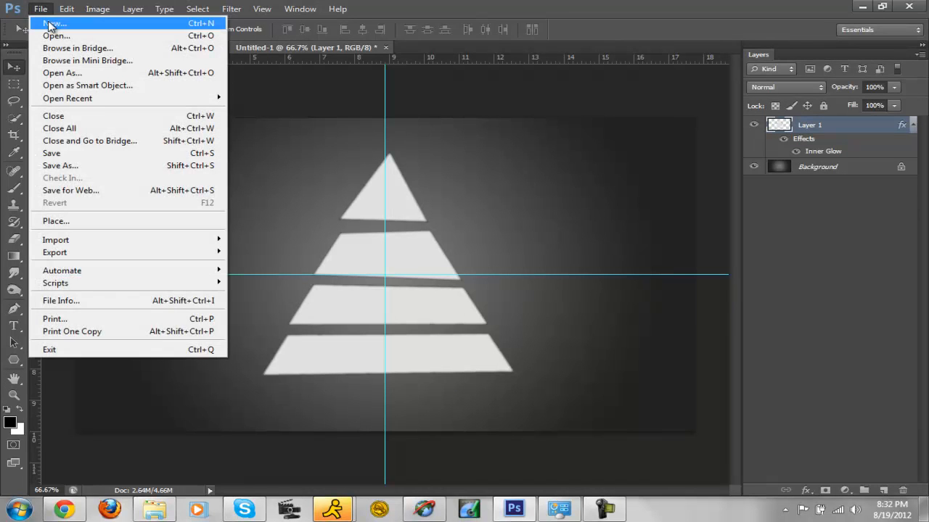
{"action": "left_click", "coordinate": [63, 221]}
{"action": "left_click_drag", "start_coordinate": [553, 107], "coordinate": [537, 192]}
{"action": "double_click", "coordinate": [415, 203]}
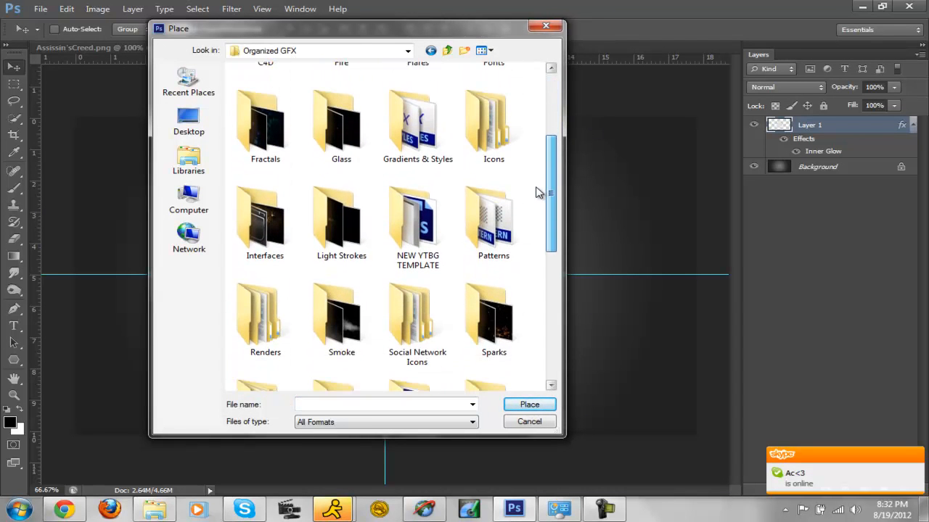
{"action": "double_click", "coordinate": [240, 294]}
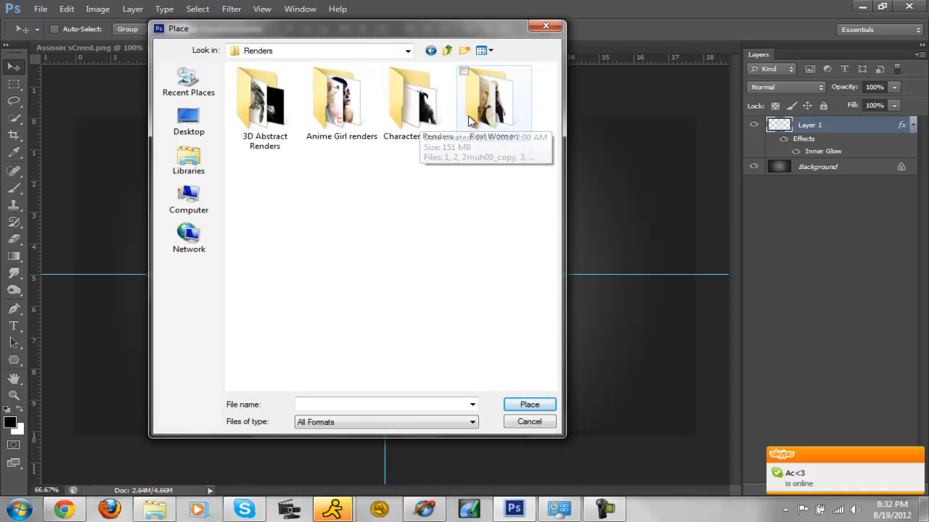
{"action": "left_click", "coordinate": [421, 123]}
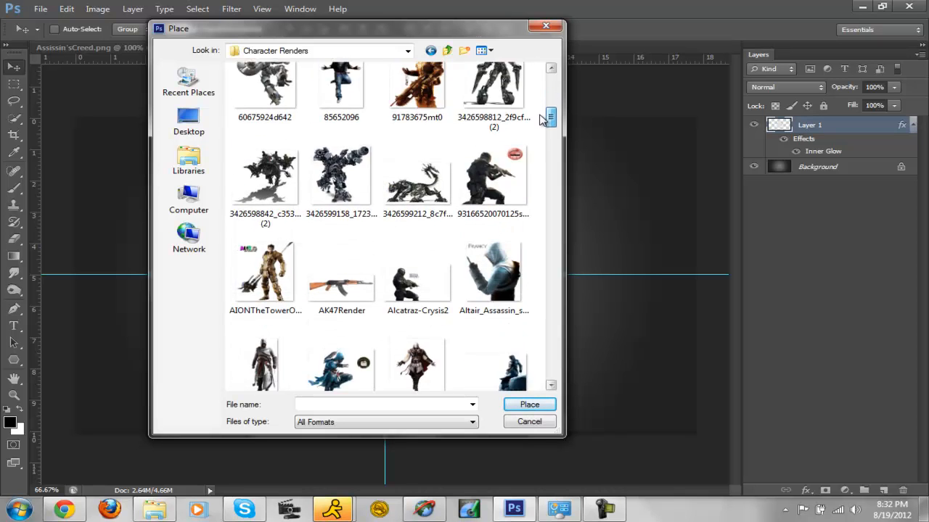
{"action": "left_click_drag", "start_coordinate": [541, 134], "coordinate": [539, 307]}
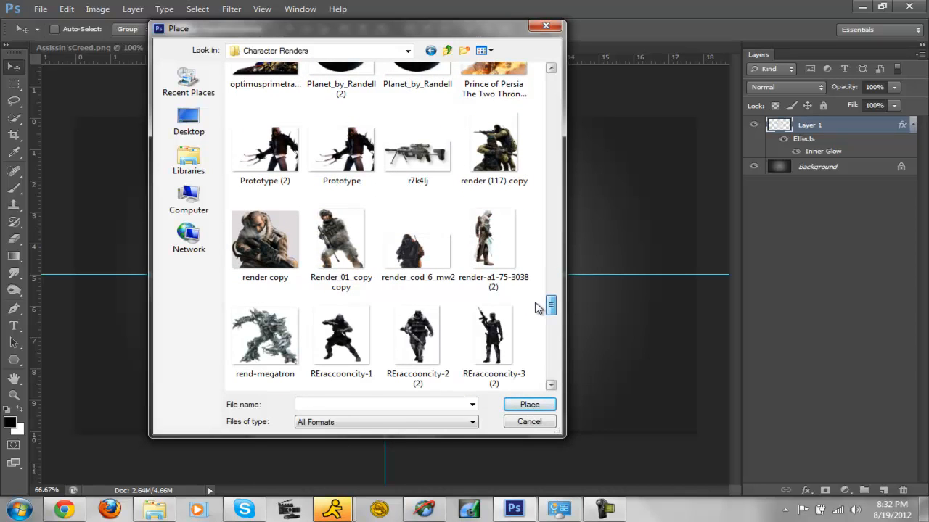
{"action": "double_click", "coordinate": [265, 335]}
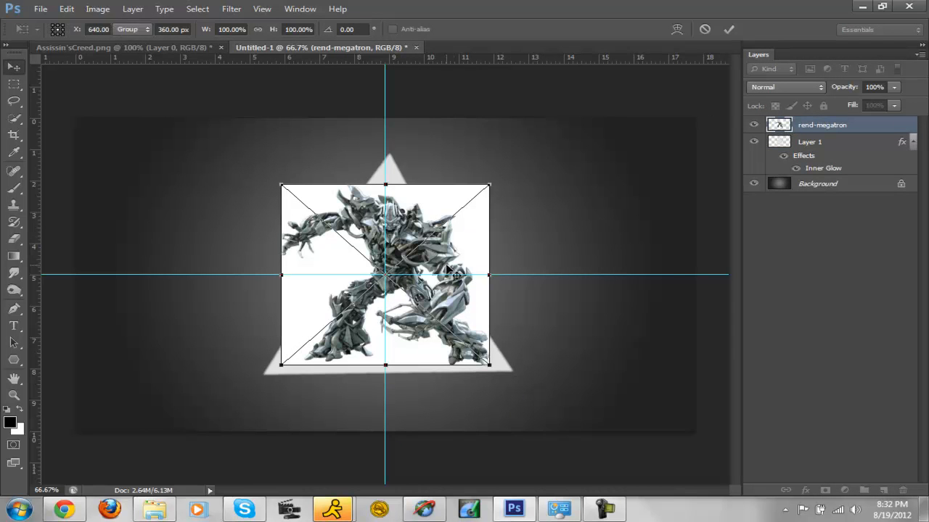
{"action": "key", "text": "Escape"}
Open the render 39-USMC-AssaultRifle-Standing-Render (2).png and bring the soldier into the Untitled-1 document as a new layer
{"action": "left_click", "coordinate": [41, 9]}
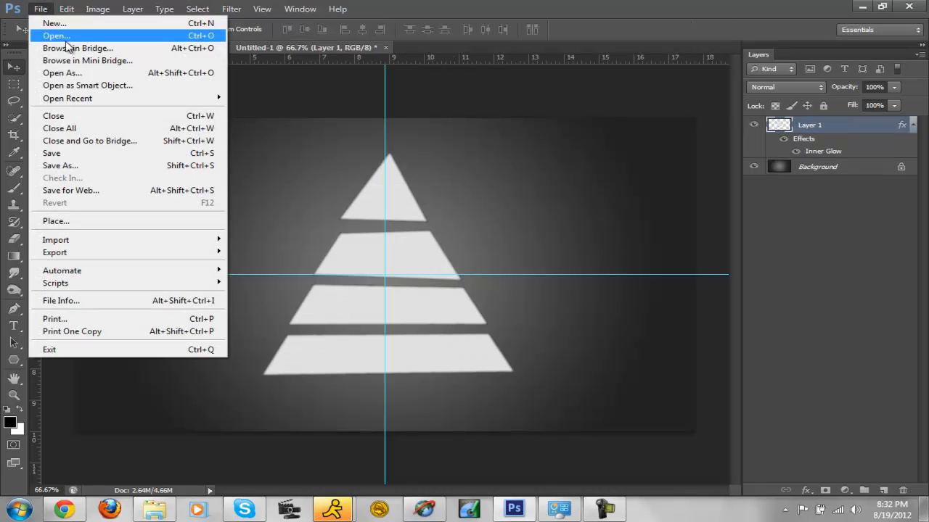
{"action": "left_click", "coordinate": [65, 36]}
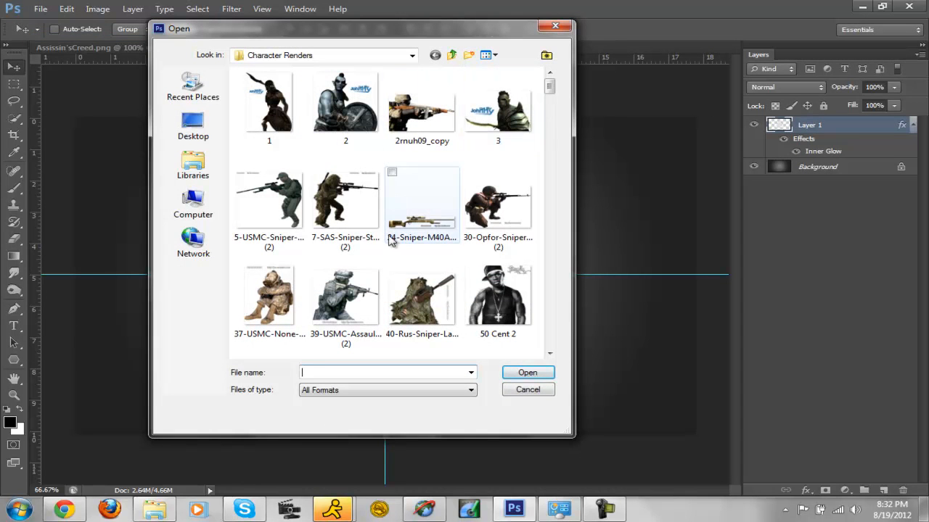
{"action": "double_click", "coordinate": [357, 315]}
{"action": "left_click_drag", "start_coordinate": [397, 251], "coordinate": [234, 45]}
{"action": "left_click_drag", "start_coordinate": [355, 54], "coordinate": [439, 224]}
Scale the soldier on Layer 2 down to roughly the triangle's height and position it over the triangle
{"action": "key", "text": "ctrl+t"}
{"action": "left_click_drag", "start_coordinate": [425, 175], "coordinate": [425, 186]}
{"action": "left_click_drag", "start_coordinate": [224, 99], "coordinate": [330, 183]}
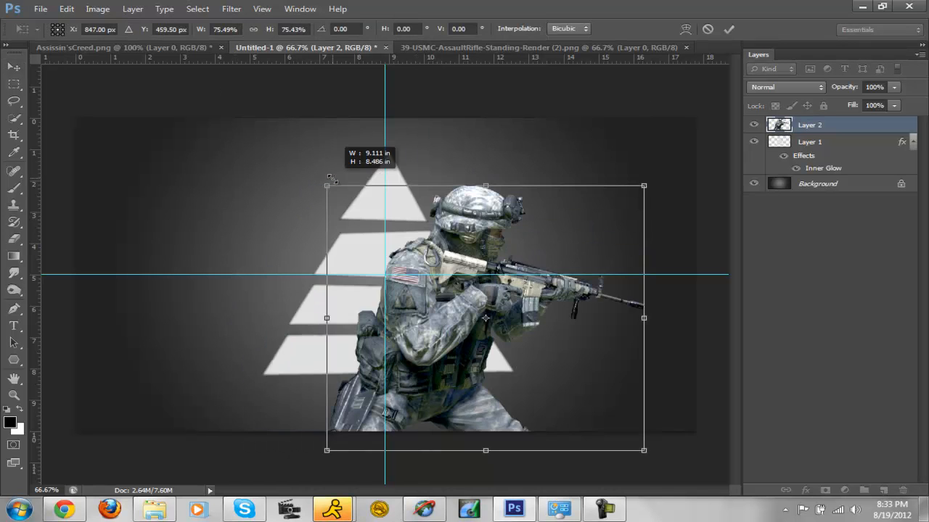
{"action": "left_click_drag", "start_coordinate": [472, 236], "coordinate": [407, 206]}
{"action": "left_click_drag", "start_coordinate": [258, 147], "coordinate": [349, 208]}
{"action": "left_click_drag", "start_coordinate": [446, 259], "coordinate": [390, 216]}
{"action": "key", "text": "Return"}
Clip Layer 2 to the sliced triangle on Layer 1 and reposition the soldier so its head and torso fill the strips
{"action": "right_click", "coordinate": [815, 122]}
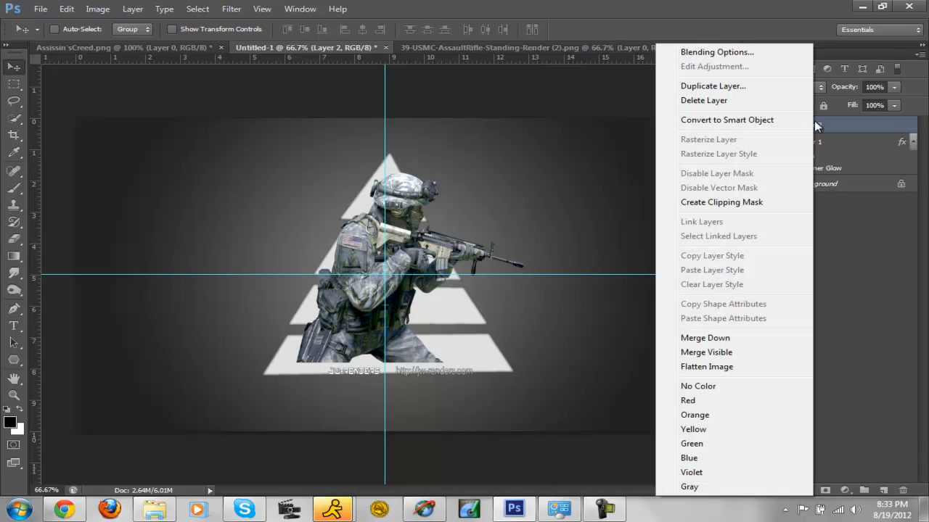
{"action": "left_click", "coordinate": [905, 208]}
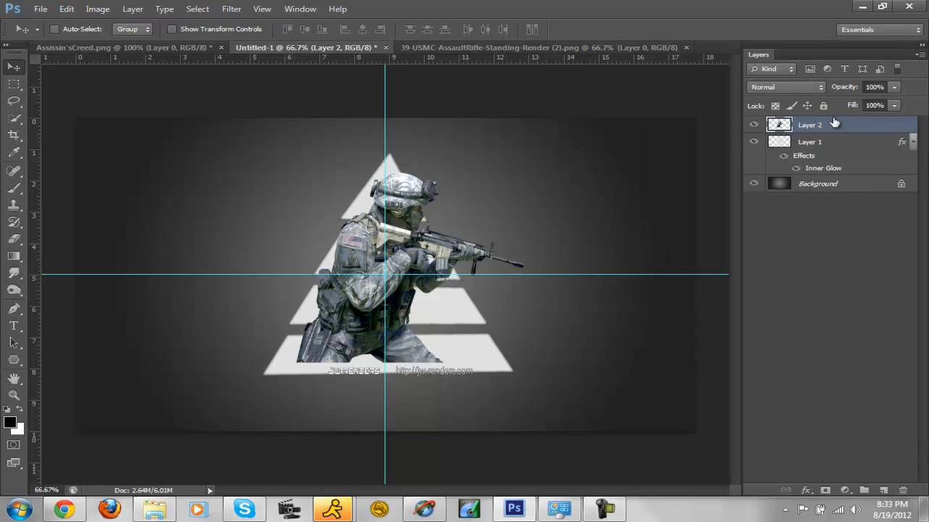
{"action": "left_click", "coordinate": [810, 142]}
{"action": "left_click", "coordinate": [819, 126]}
{"action": "left_click_drag", "start_coordinate": [811, 143], "coordinate": [827, 176]}
{"action": "left_click_drag", "start_coordinate": [824, 167], "coordinate": [812, 132]}
{"action": "right_click", "coordinate": [813, 128]}
{"action": "left_click", "coordinate": [730, 202]}
{"action": "left_click_drag", "start_coordinate": [377, 253], "coordinate": [403, 220]}
{"action": "left_click_drag", "start_coordinate": [387, 253], "coordinate": [411, 263]}
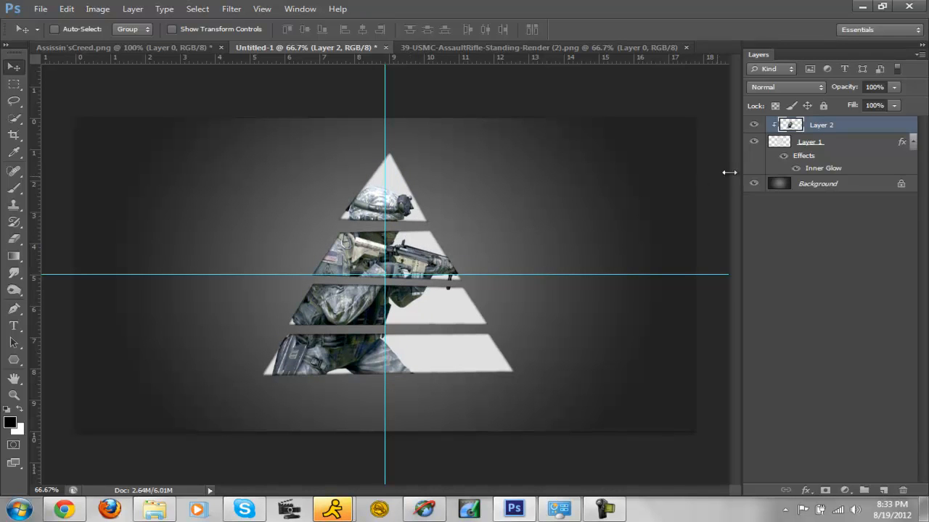
Rotate the sliced triangle on Layer 1 by about -20.13° and shift it slightly up and to the right
{"action": "left_click", "coordinate": [845, 148]}
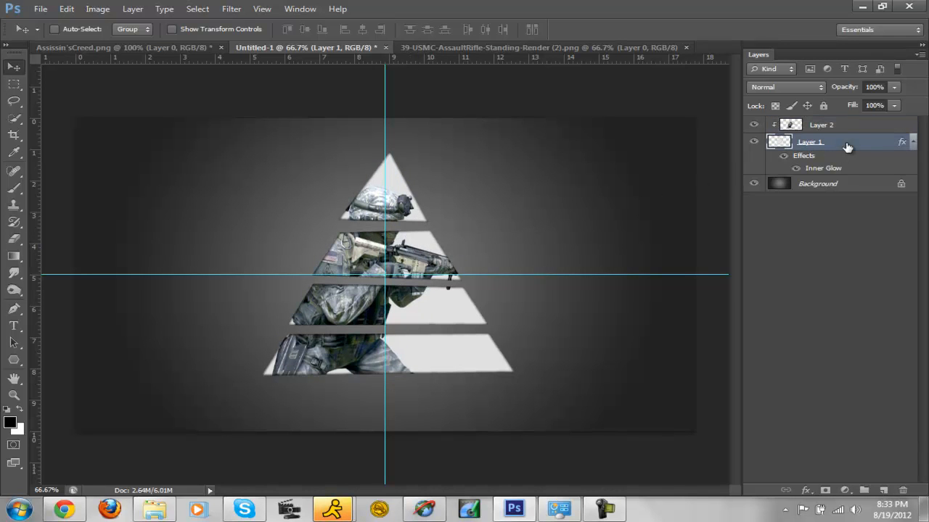
{"action": "key", "text": "ctrl+t"}
{"action": "left_click_drag", "start_coordinate": [521, 401], "coordinate": [551, 349]}
{"action": "mouse_move", "coordinate": [482, 331]}
{"action": "left_mouse_down"}
{"action": "mouse_move", "coordinate": [478, 312]}
{"action": "mouse_move", "coordinate": [491, 326]}
{"action": "left_mouse_up"}
{"action": "key", "text": "Return"}
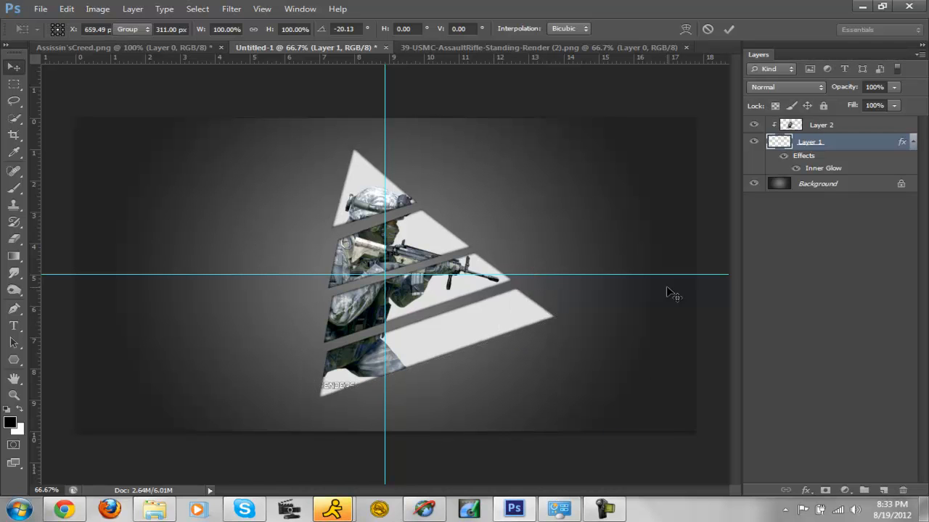
Enlarge the clipped soldier on Layer 2 slightly and reposition it inside the tilted triangle
{"action": "left_click", "coordinate": [823, 128]}
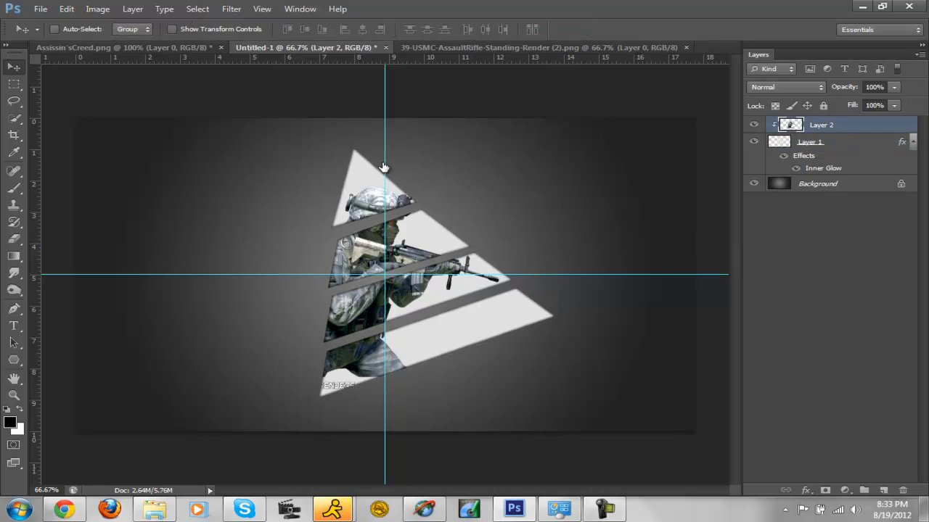
{"action": "key", "text": "ctrl+t"}
{"action": "left_click_drag", "start_coordinate": [499, 184], "coordinate": [534, 167]}
{"action": "left_click_drag", "start_coordinate": [415, 224], "coordinate": [388, 229]}
{"action": "key", "text": "Return"}
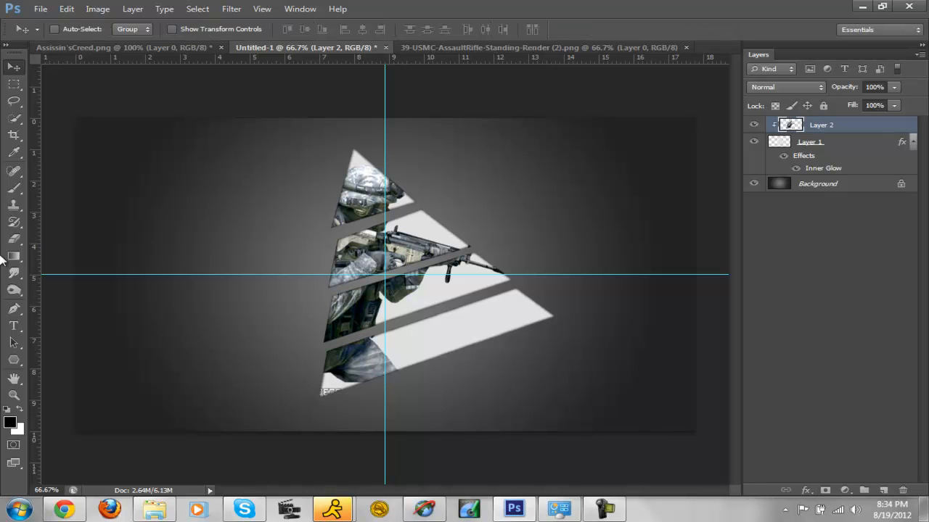